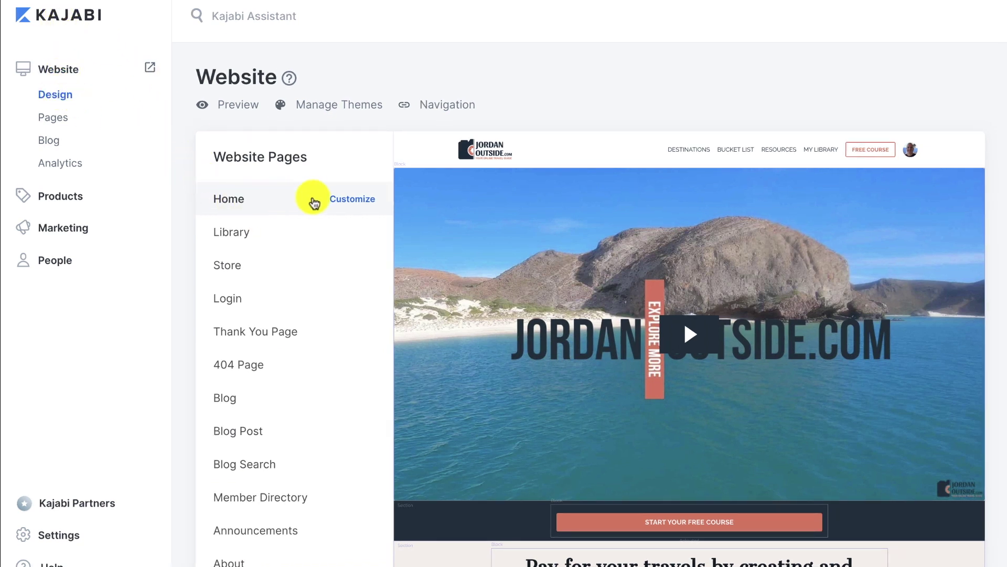
Customize the Home page from Website > Design and select its Footer section
left_click(360, 201)
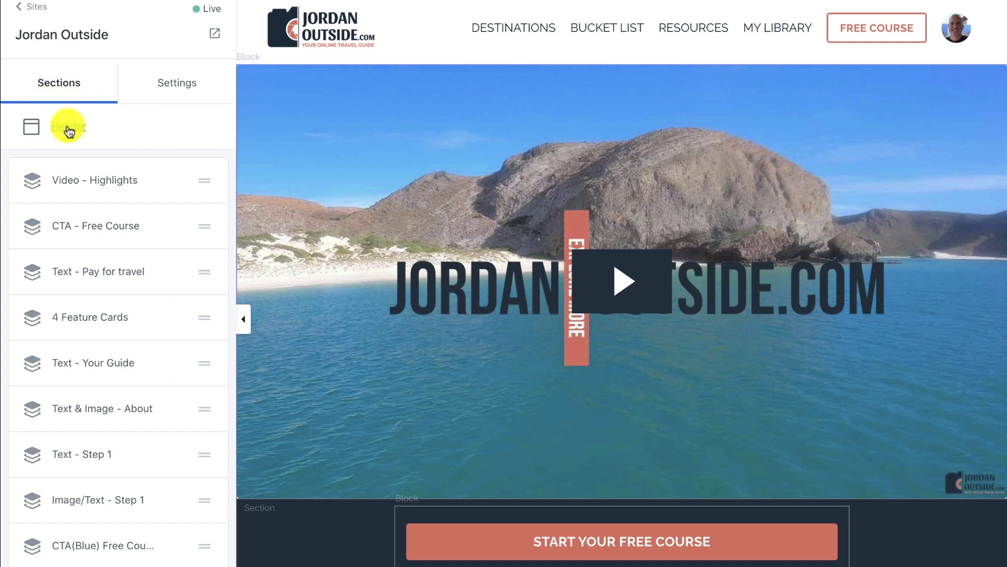
scroll(66, 152, "down", 20)
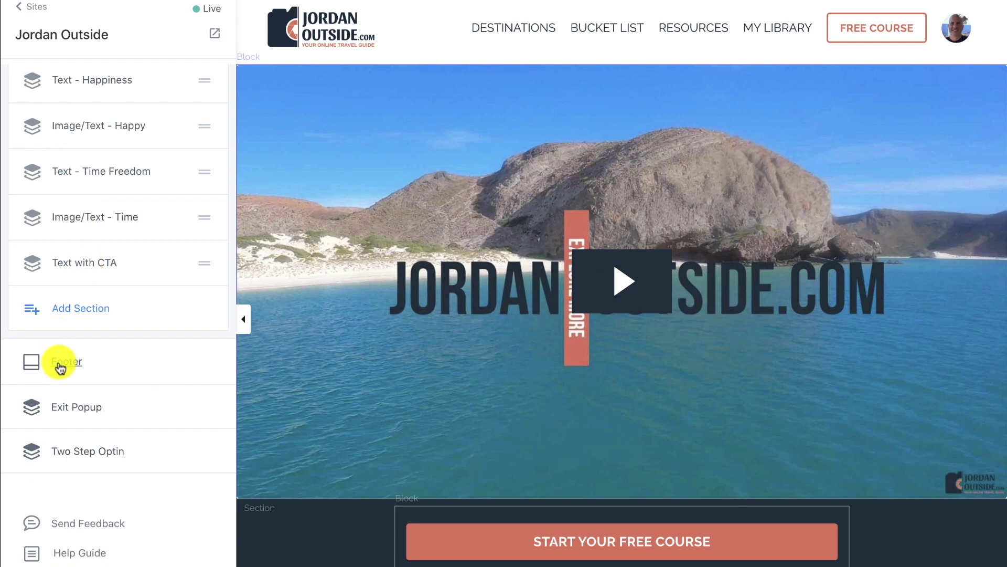
left_click(66, 362)
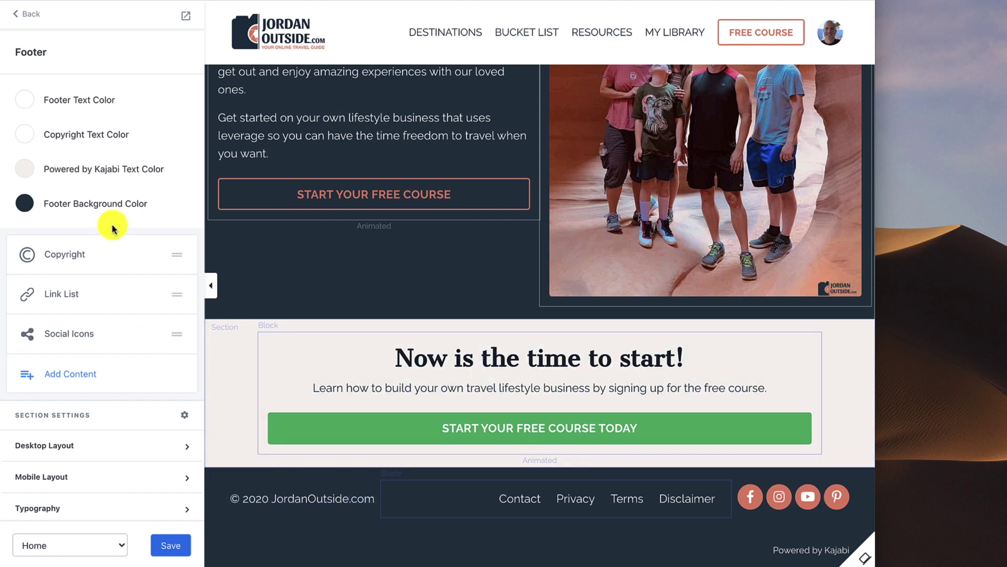
left_click(23, 100)
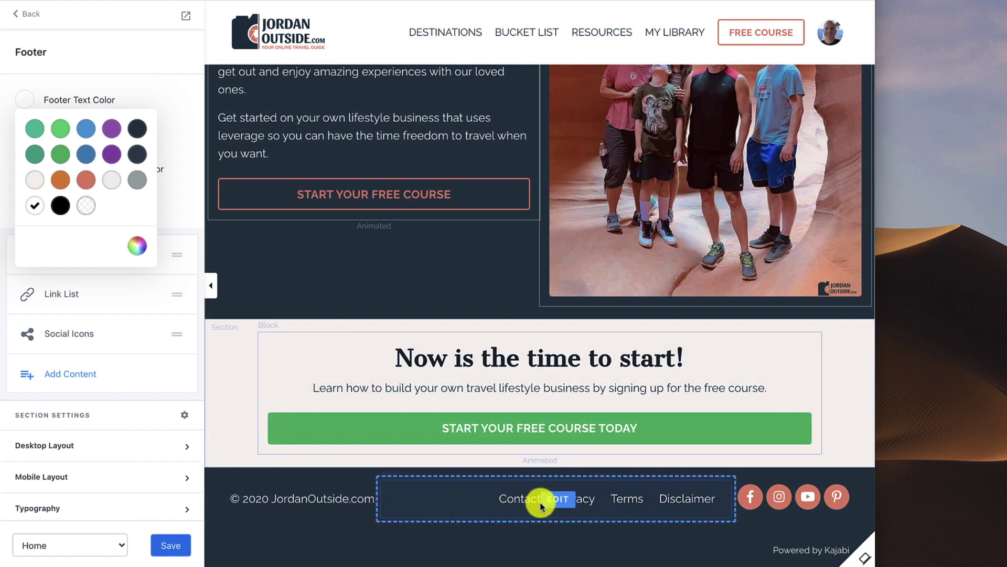
left_click(178, 116)
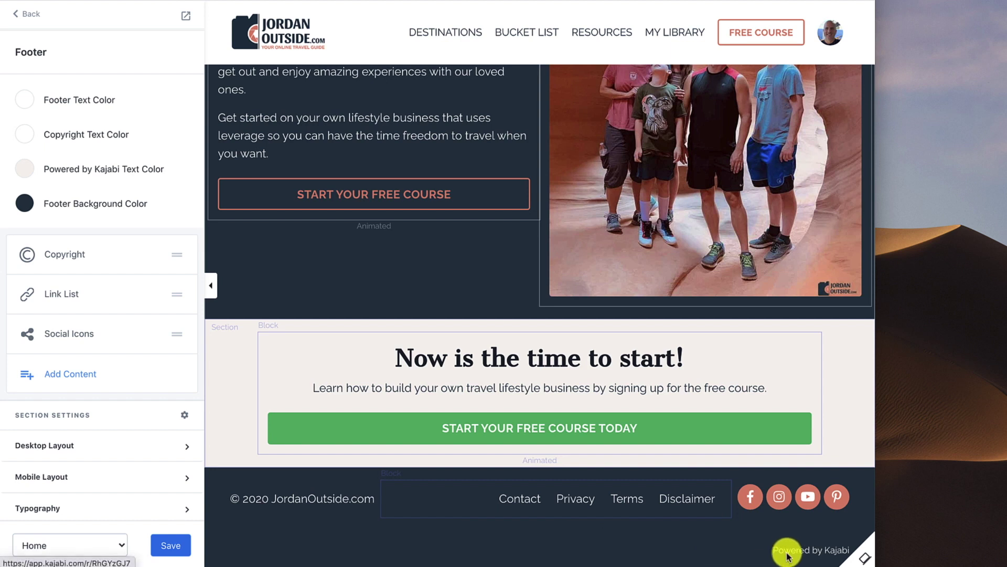
left_click(22, 169)
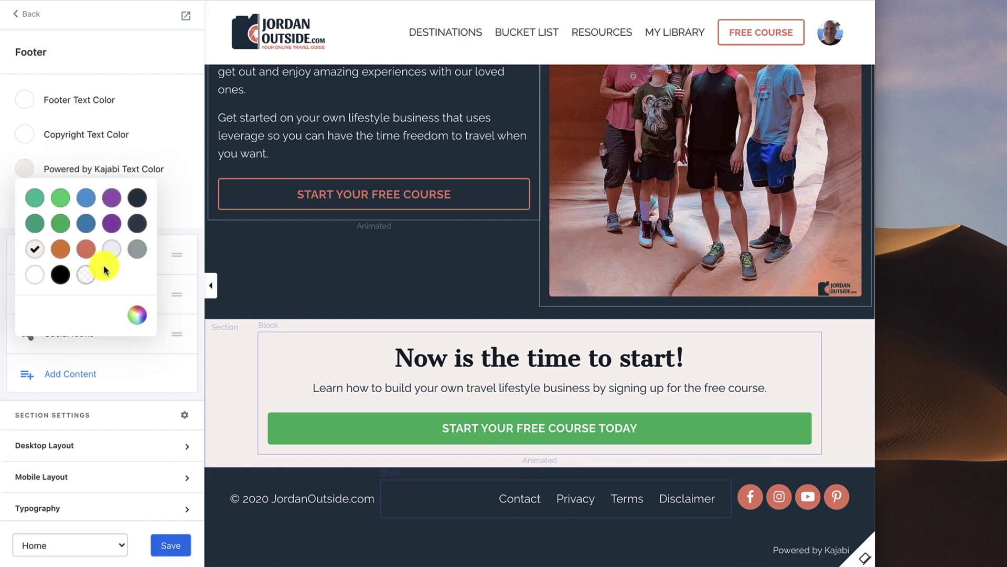
left_click(138, 318)
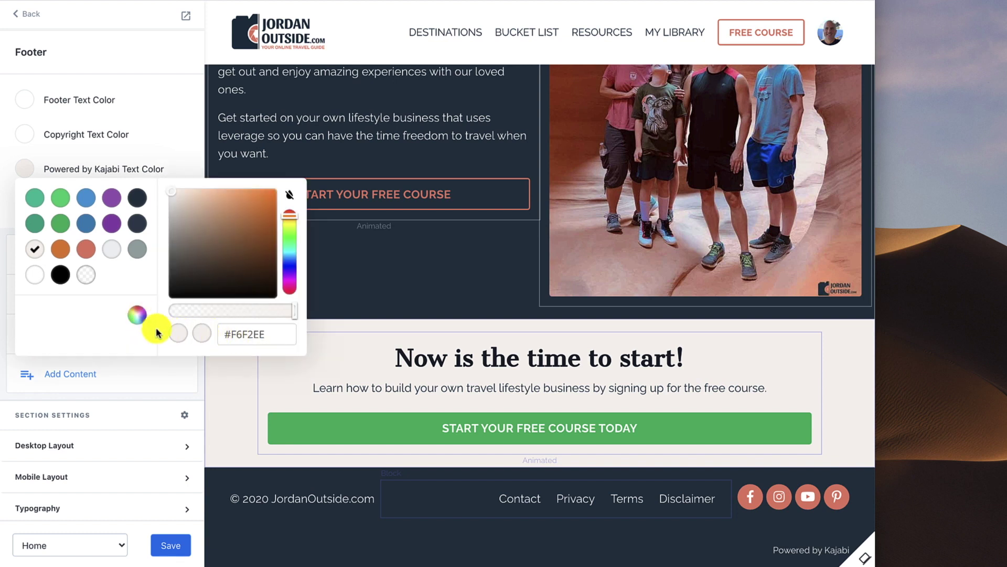
left_click(175, 165)
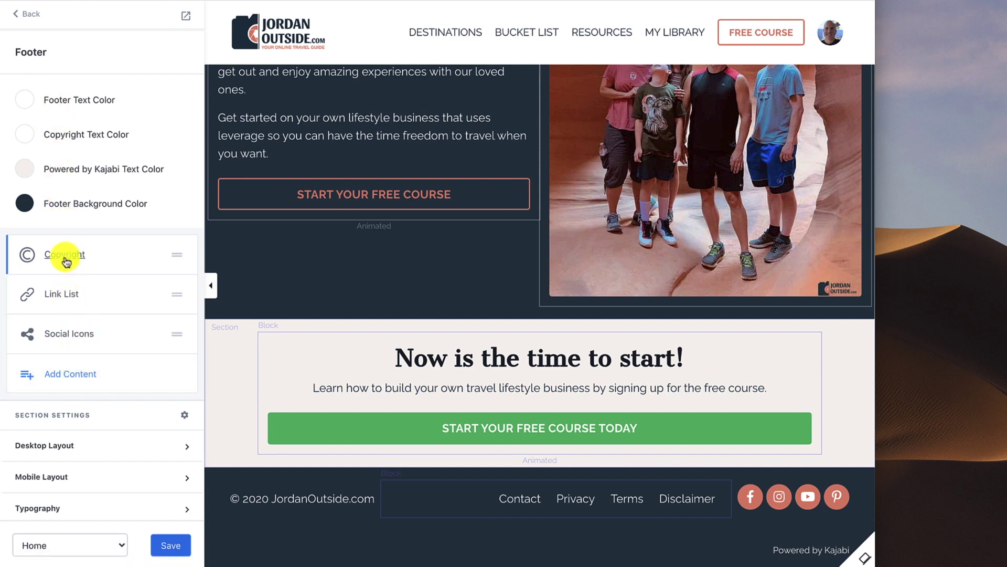
Browse the Add Content block types, then view the Copyright block's JordanOutside.com text
left_click(72, 376)
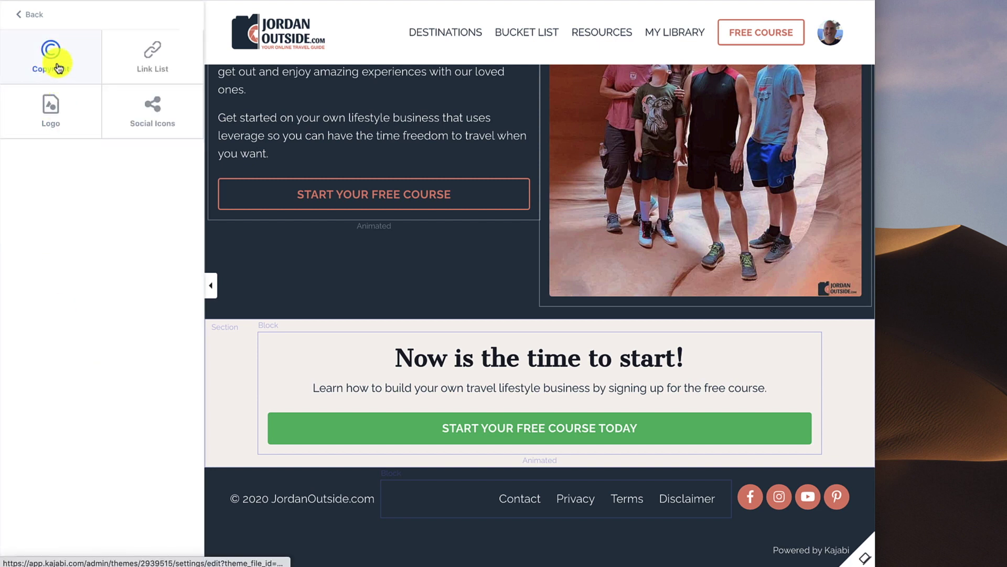
left_click(24, 16)
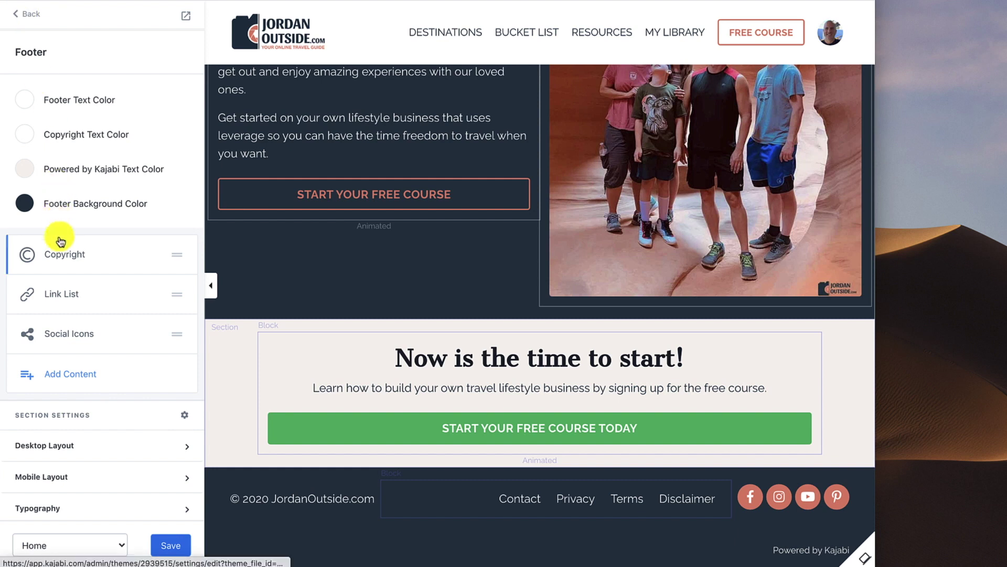
left_click(63, 255)
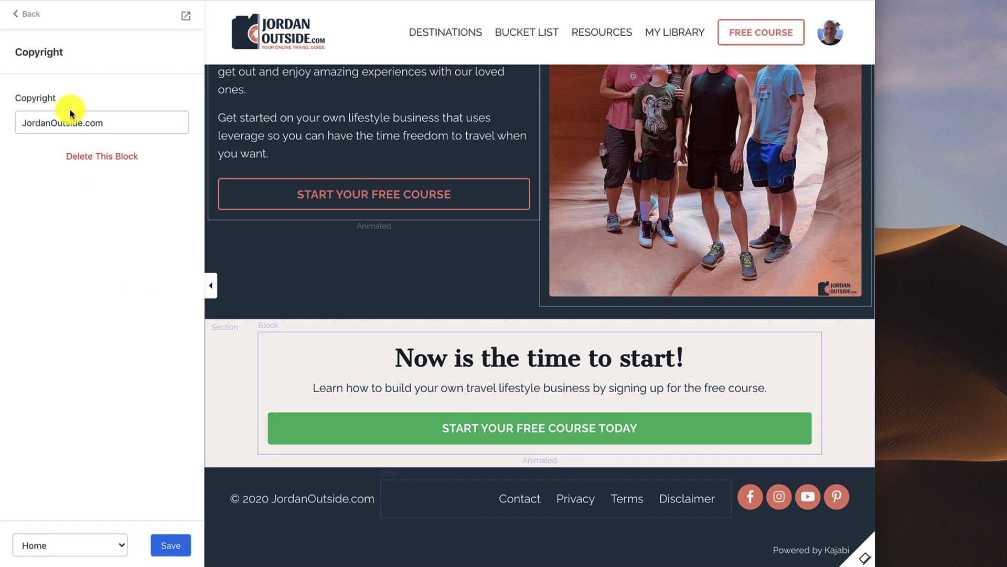
left_click(29, 16)
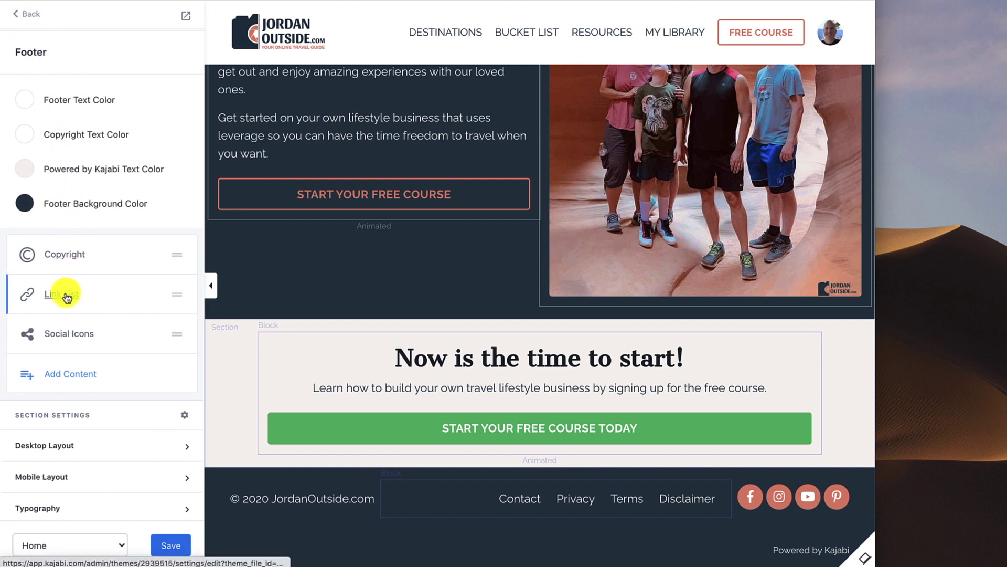
Check the addable blocks, then open Link List and keep Footer as its menu
left_click(72, 376)
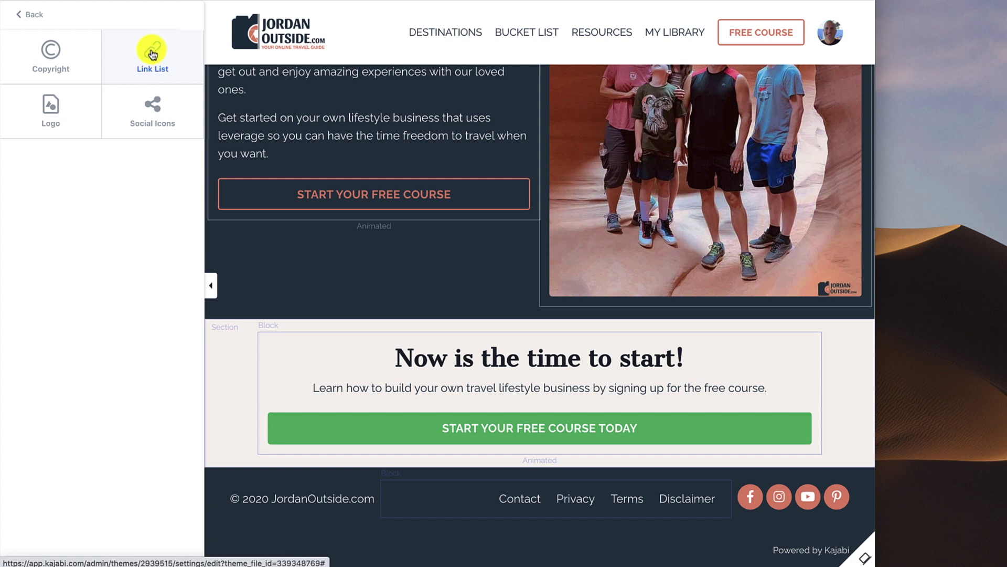
left_click(24, 16)
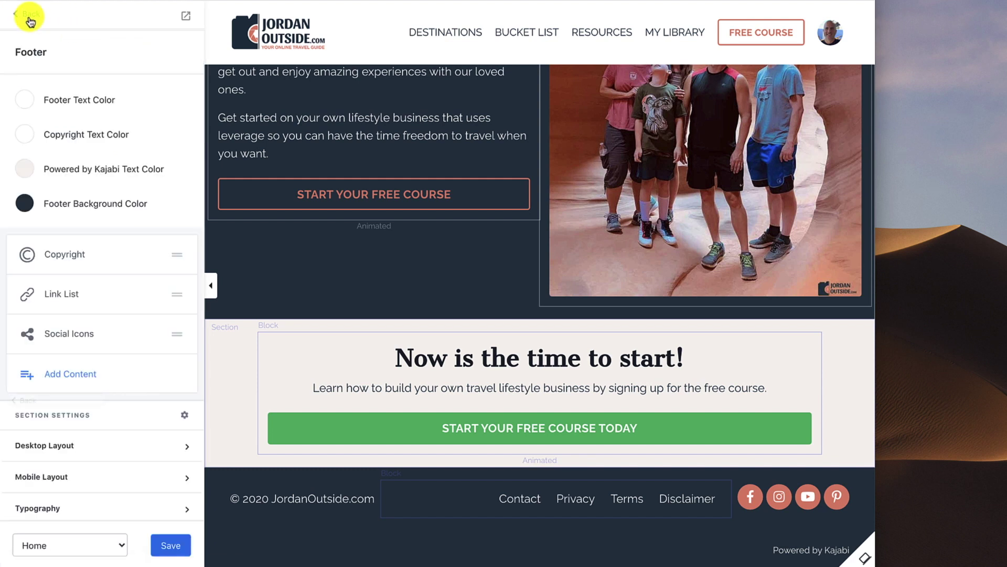
left_click(55, 297)
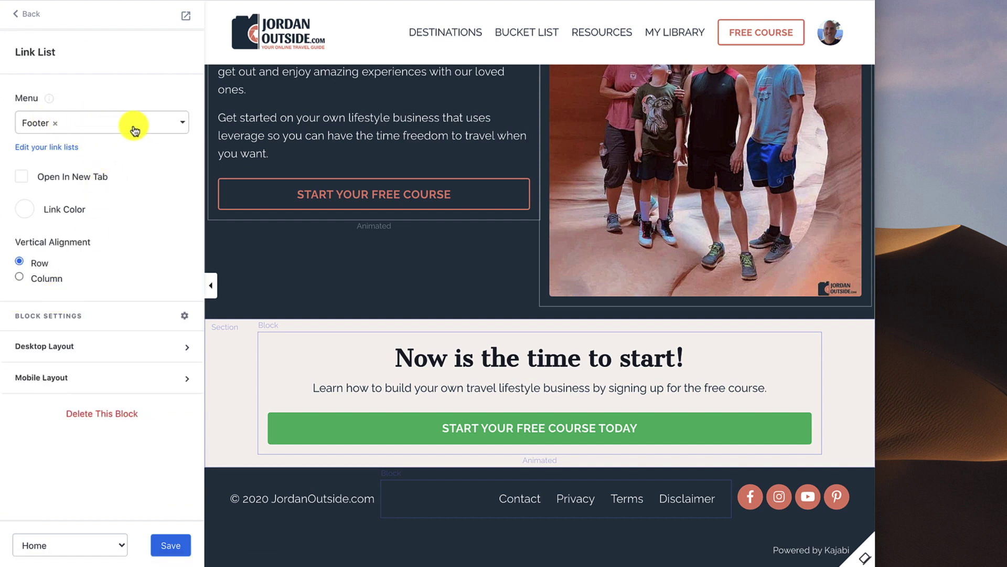
left_click(181, 126)
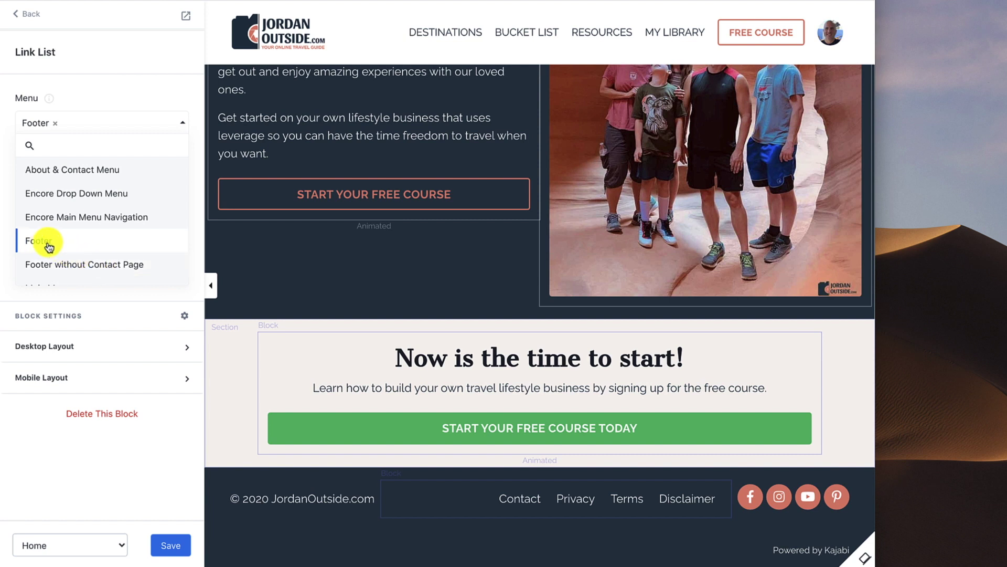
left_click(4, 197)
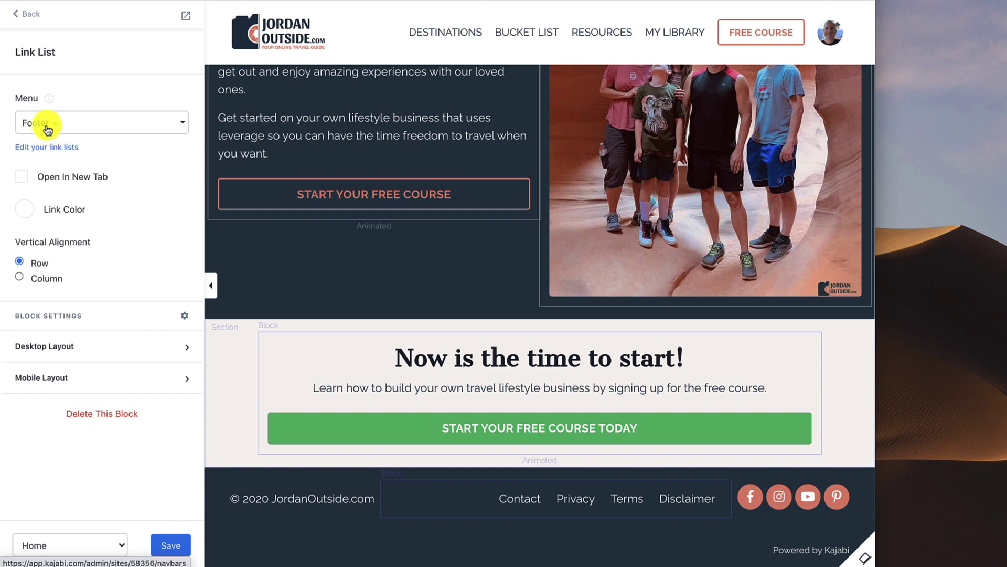
Exit the page editor and go to the Navigation Menus page
left_click(27, 16)
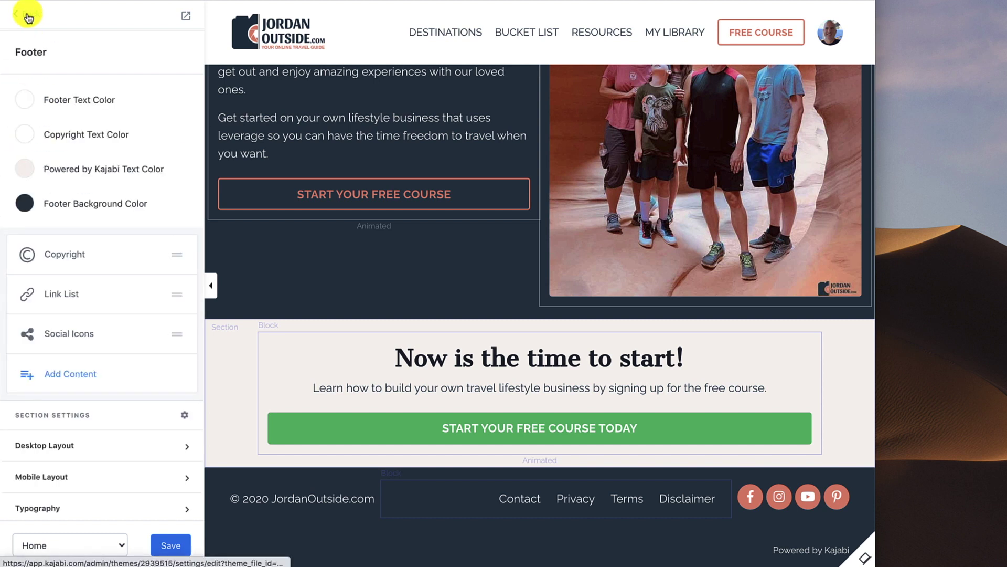
left_click(27, 16)
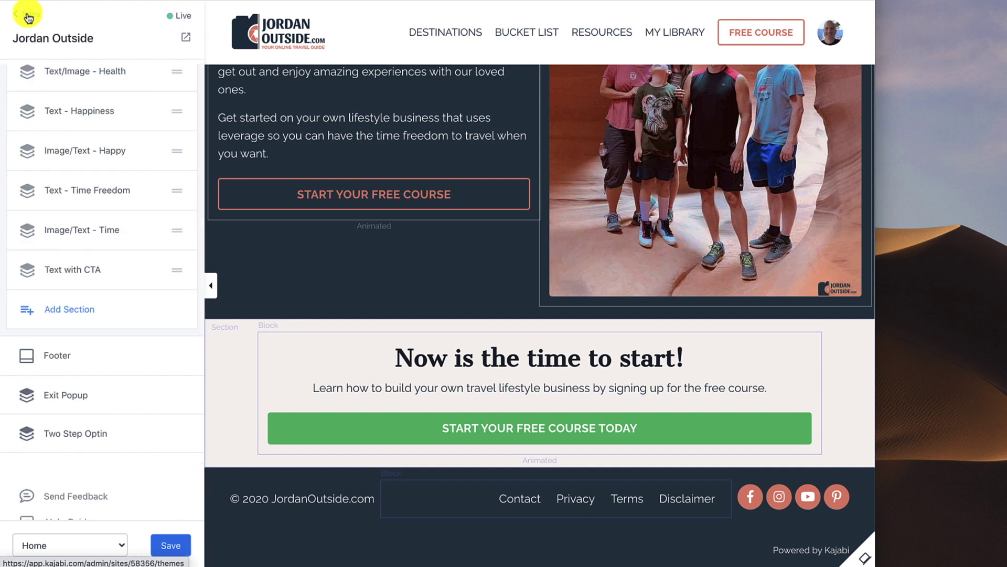
left_click(27, 16)
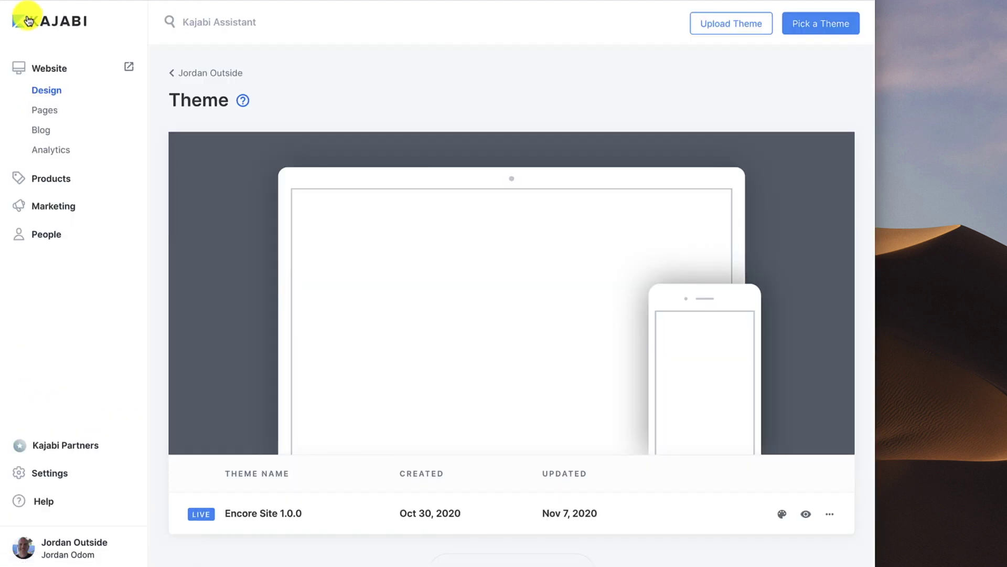
left_click(49, 93)
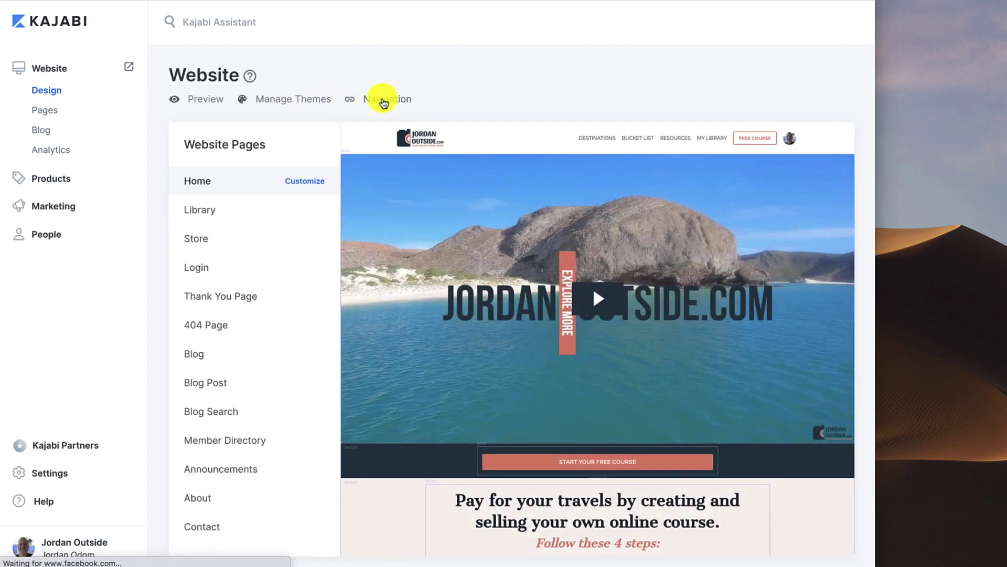
left_click(383, 99)
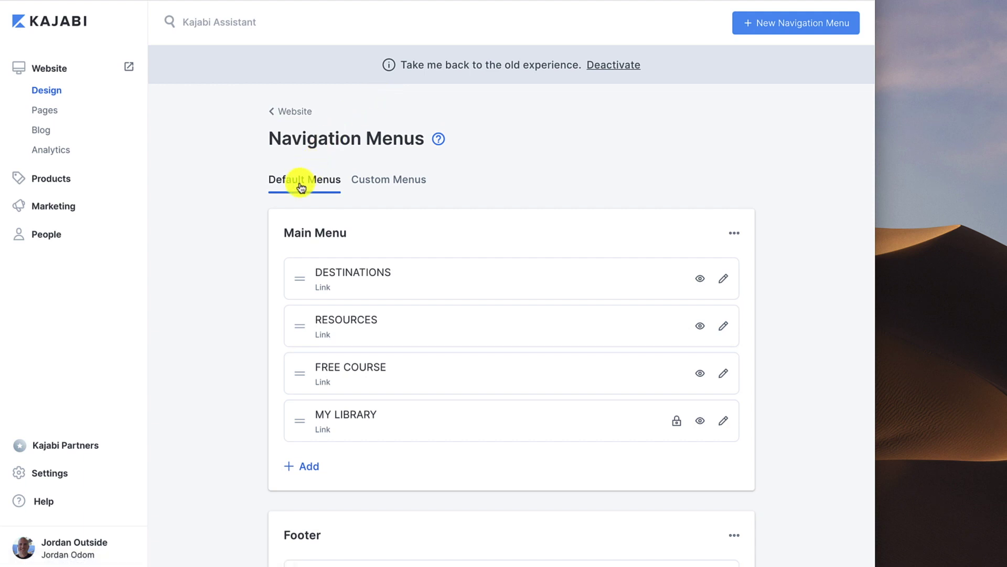
Review the Footer menu's Contact, Privacy, Terms and Disclaimer links, then return to Website Design
scroll(224, 199, "down", 3)
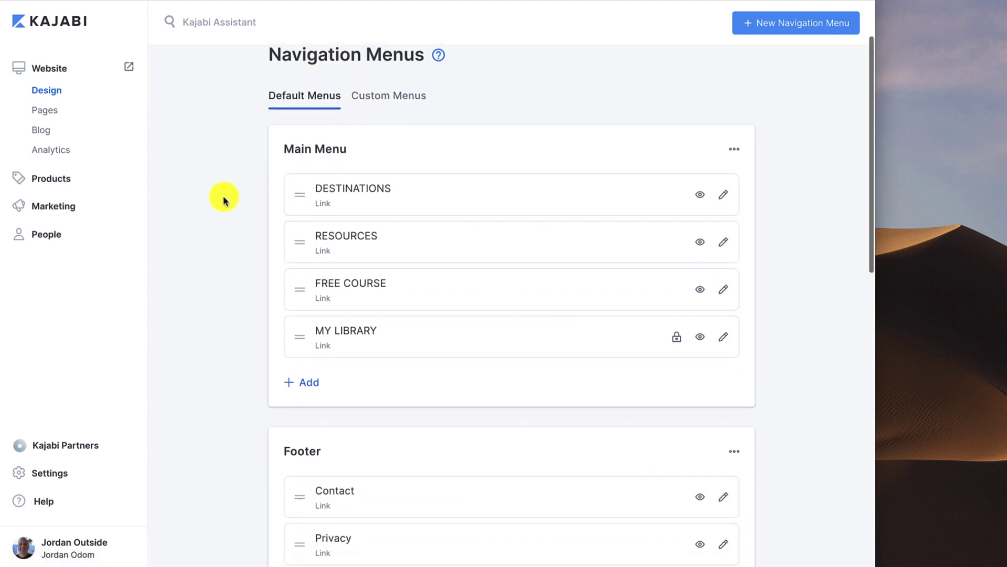
scroll(224, 200, "down", 5)
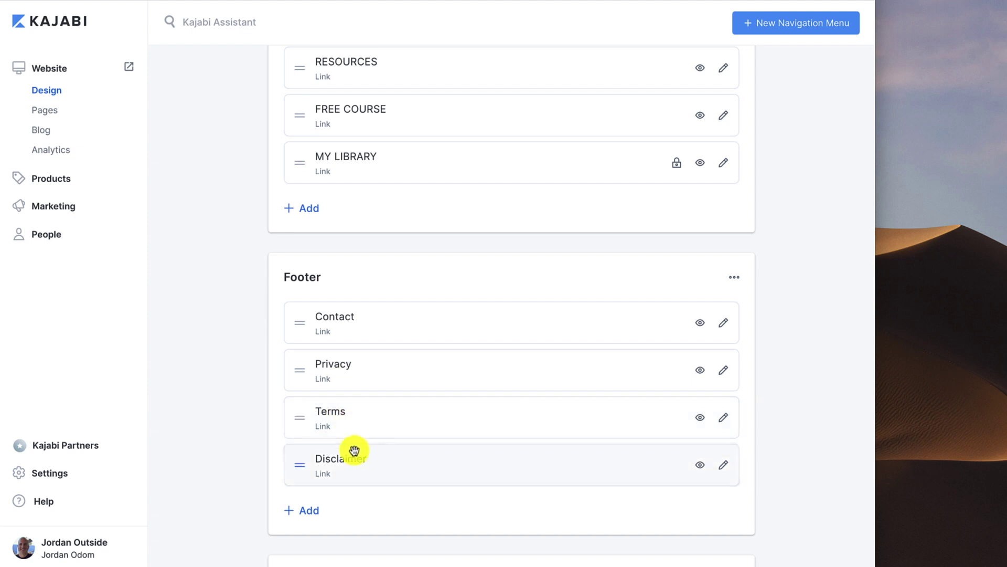
left_click(309, 516)
scroll(309, 511, "down", 4)
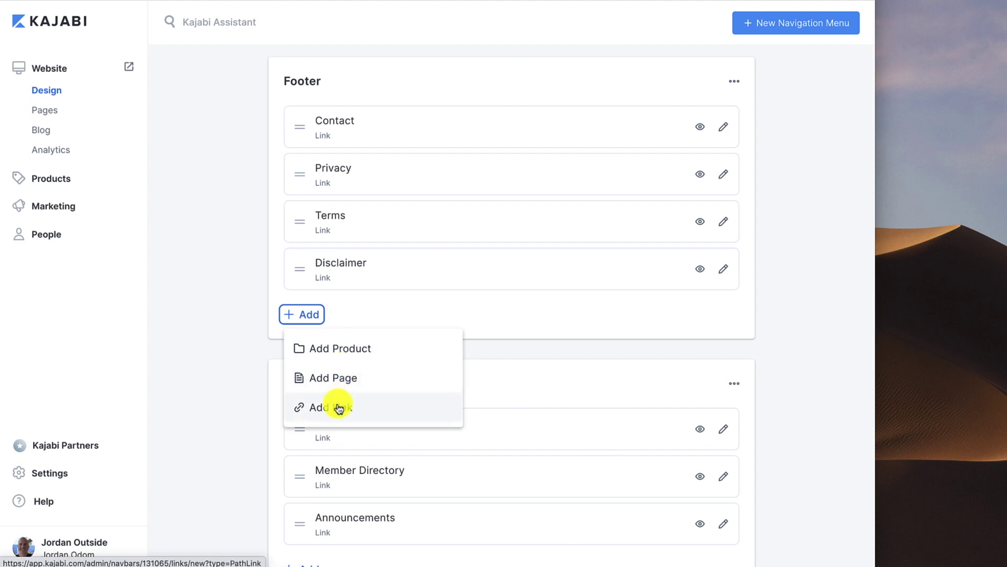
left_click(234, 306)
scroll(234, 306, "up", 2)
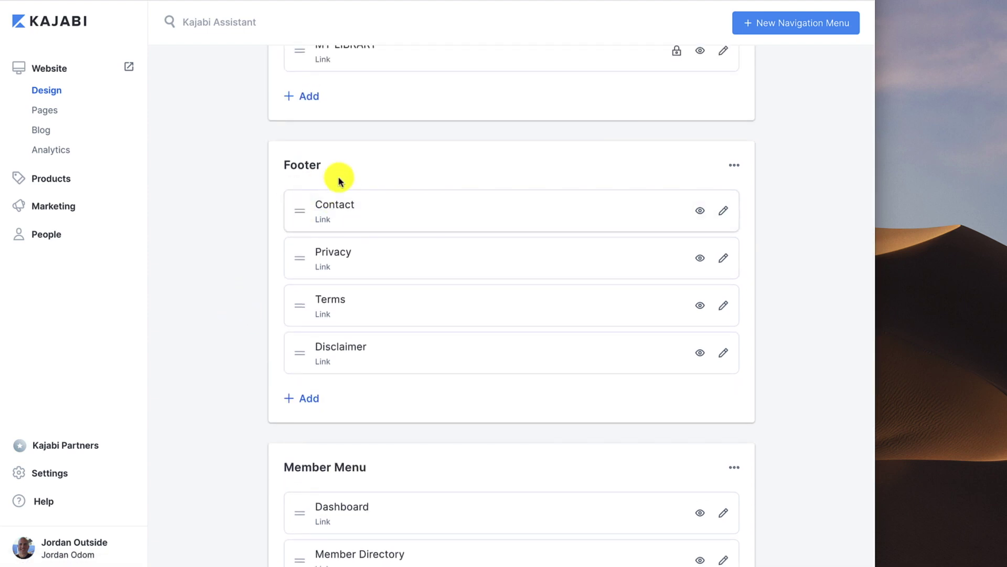
left_click(48, 93)
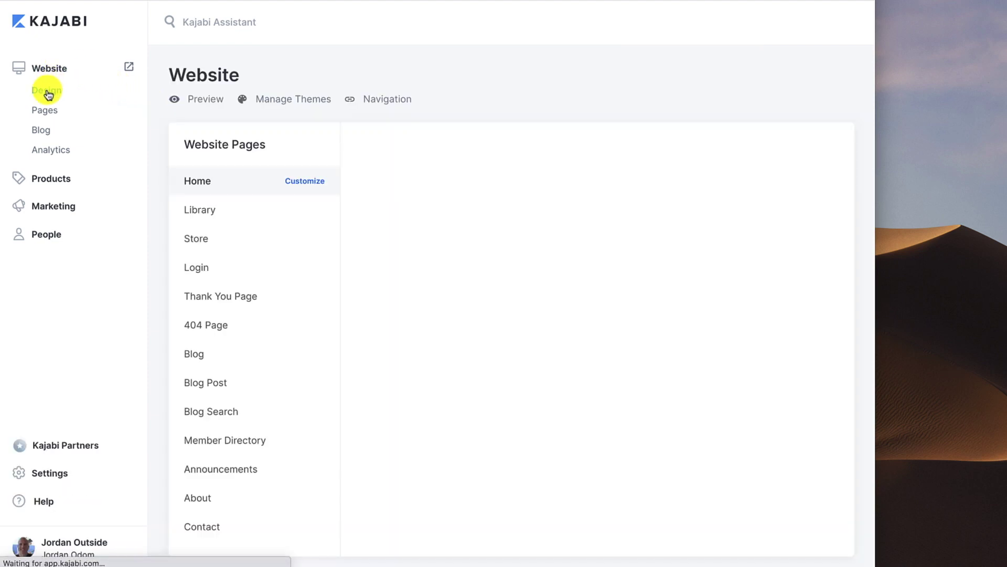
Confirm the Home footer Link List uses the Footer menu, right-aligned desktop, centred mobile, and save
left_click(311, 182)
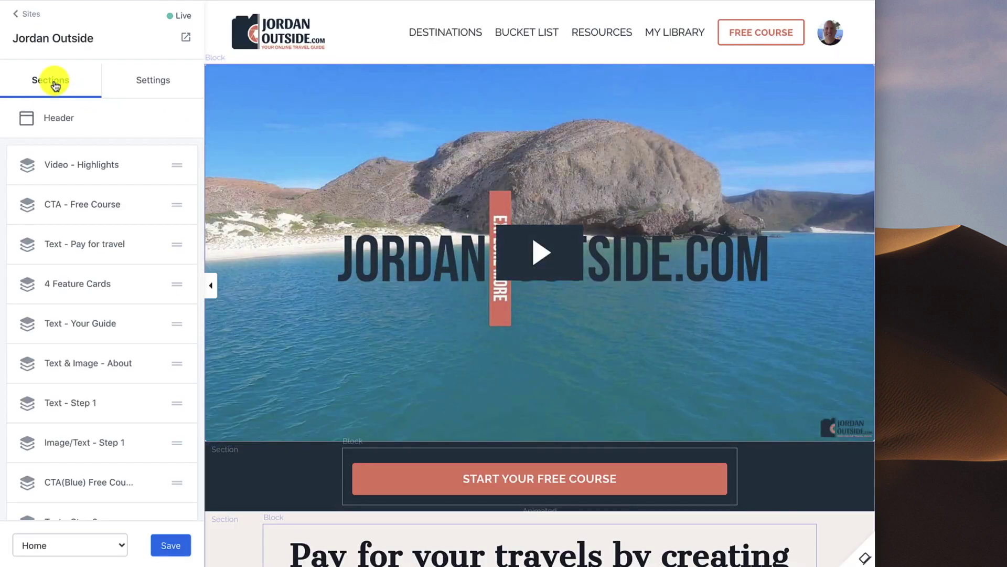
scroll(54, 198, "down", 15)
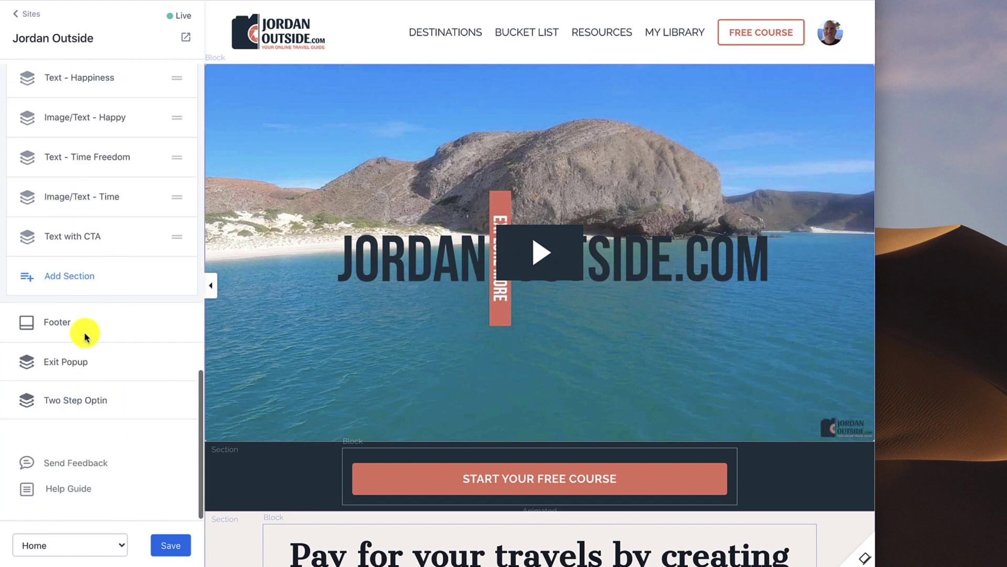
left_click(55, 323)
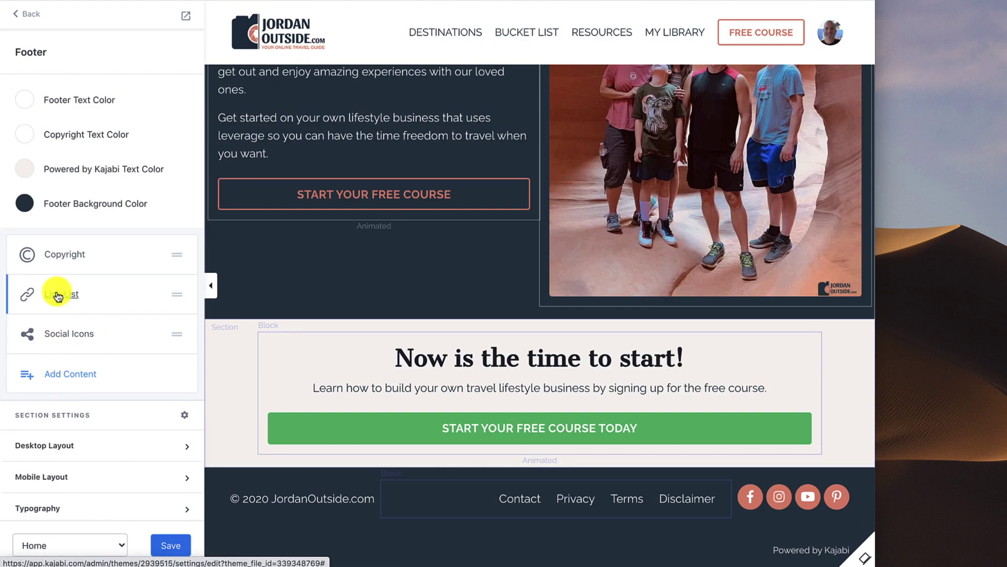
left_click(58, 297)
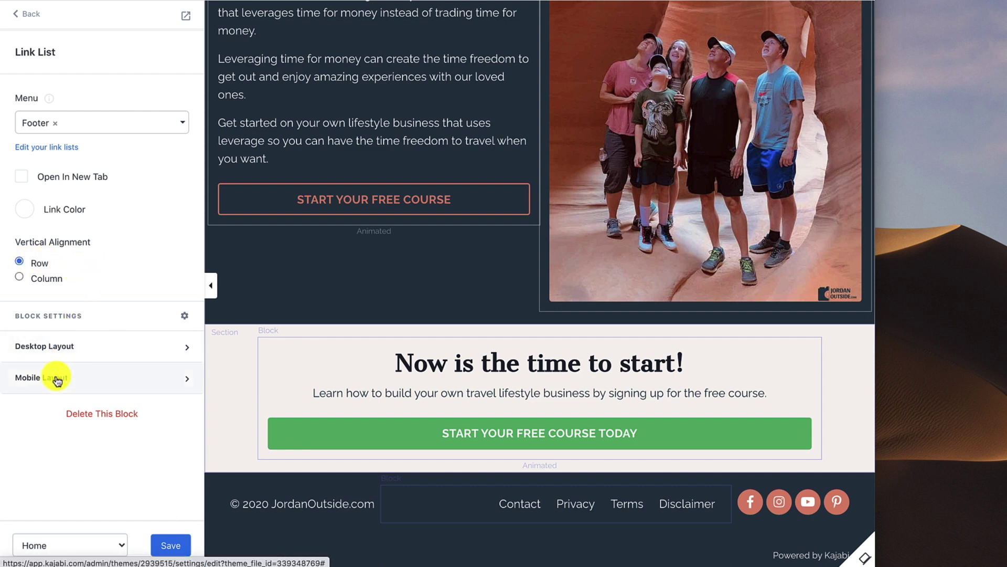
left_click(65, 348)
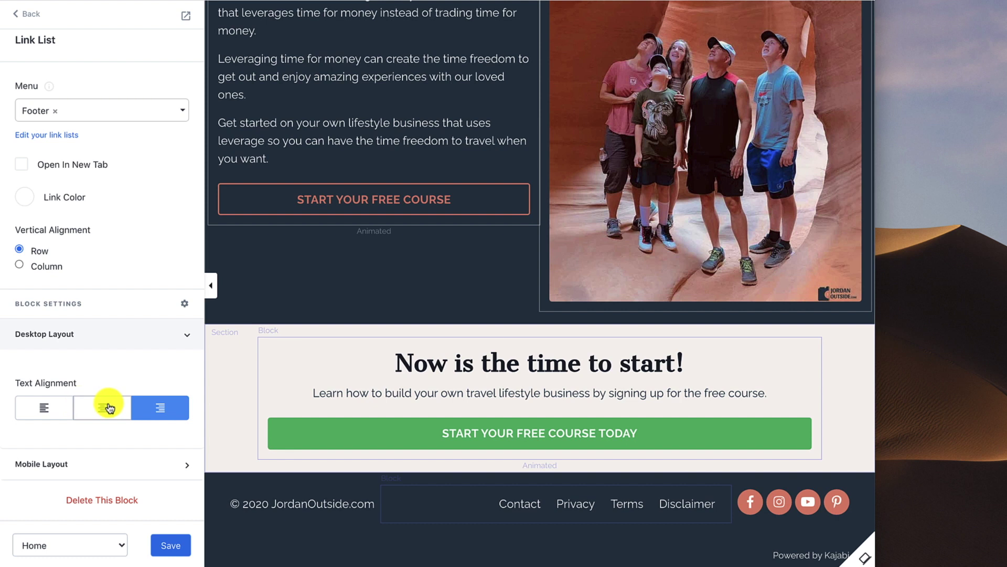
left_click(74, 462)
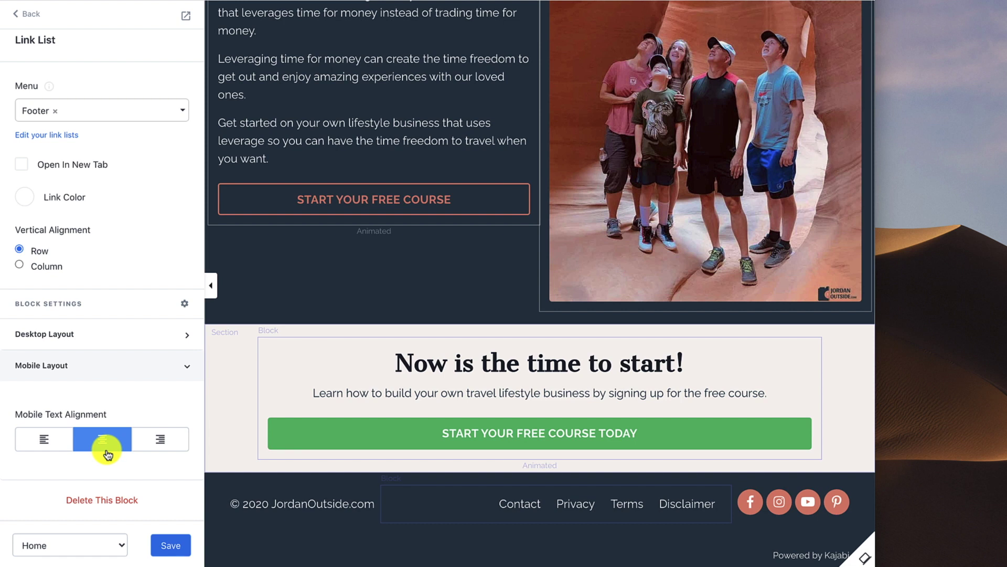
left_click(171, 547)
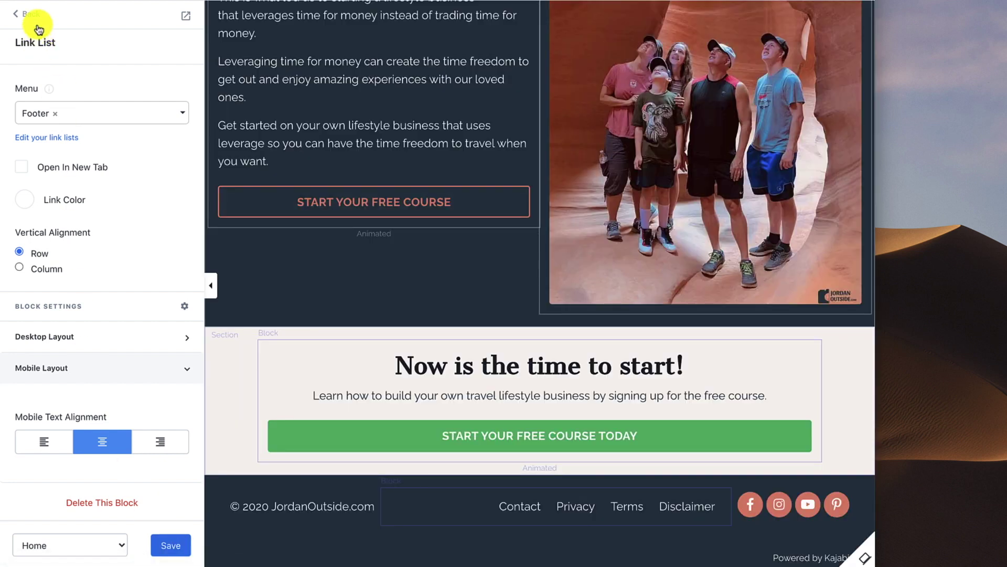
left_click(29, 15)
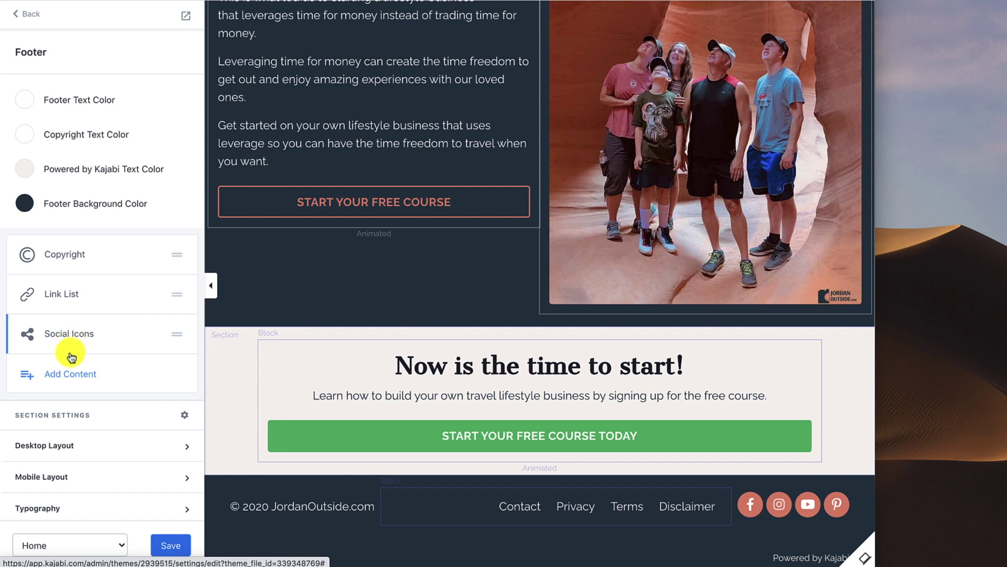
Glance at the Add Content options, then open the footer's Social Icons block
left_click(72, 373)
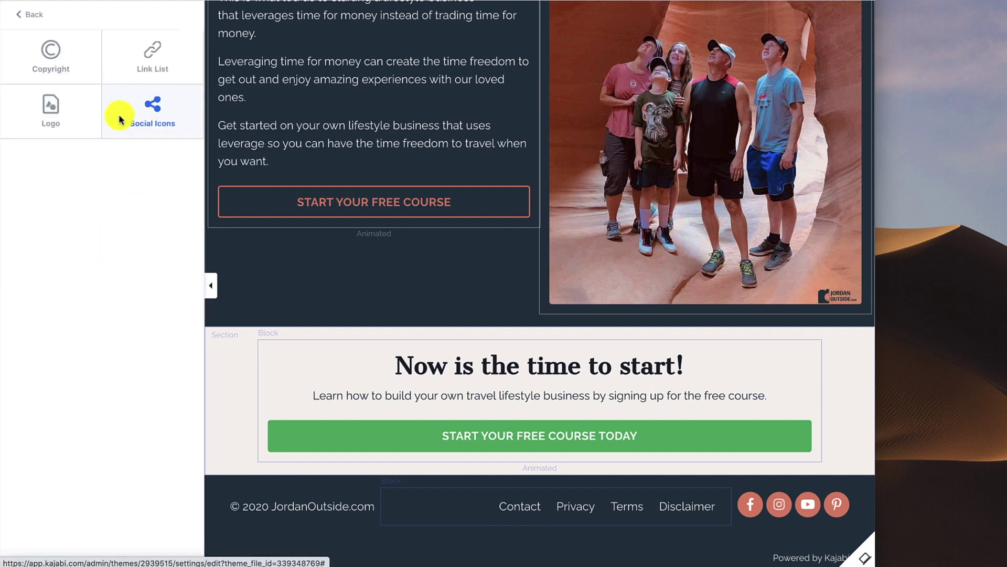
left_click(32, 14)
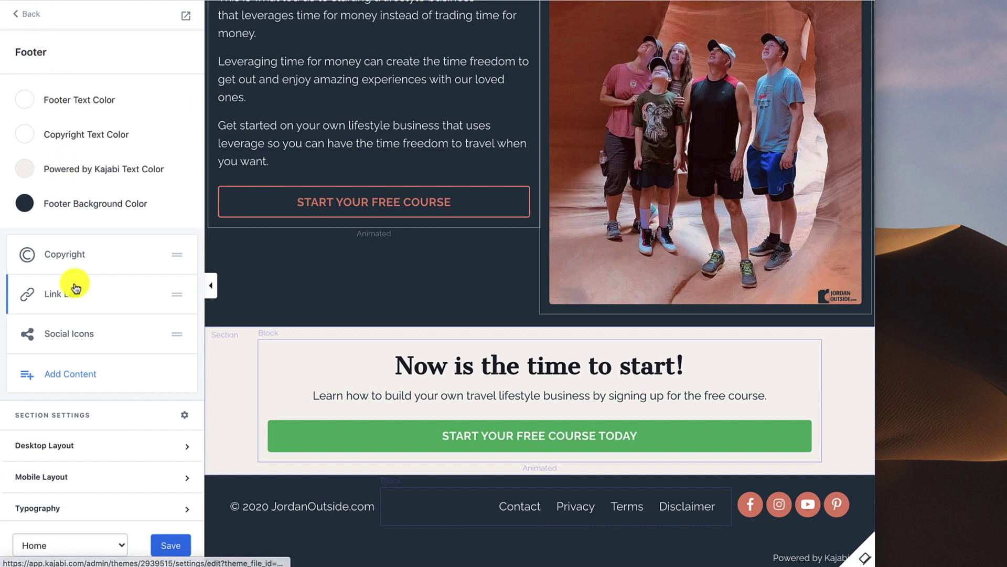
left_click(71, 334)
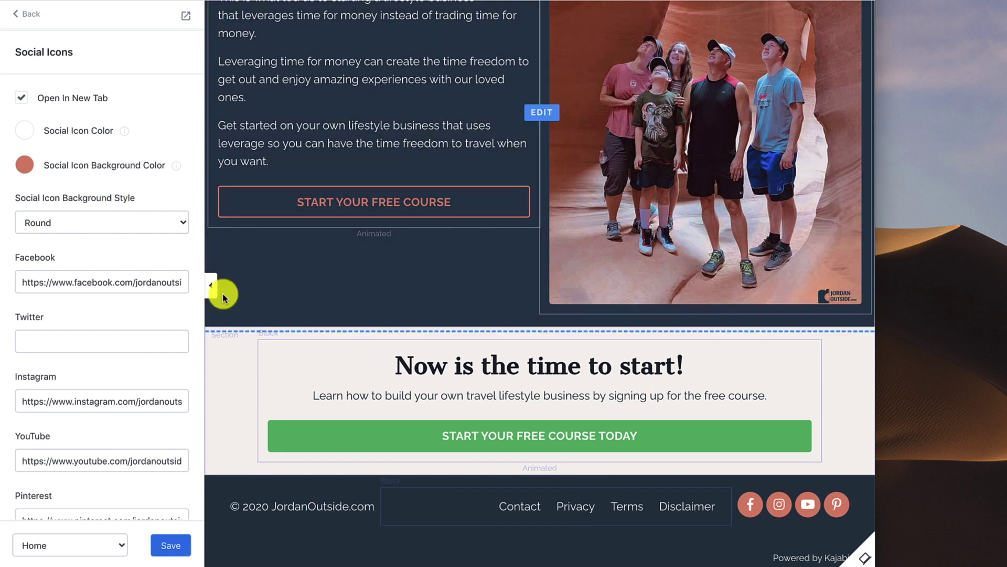
Try Square and None icon backgrounds, then set the social icons to Round
left_click(90, 227)
left_click(81, 238)
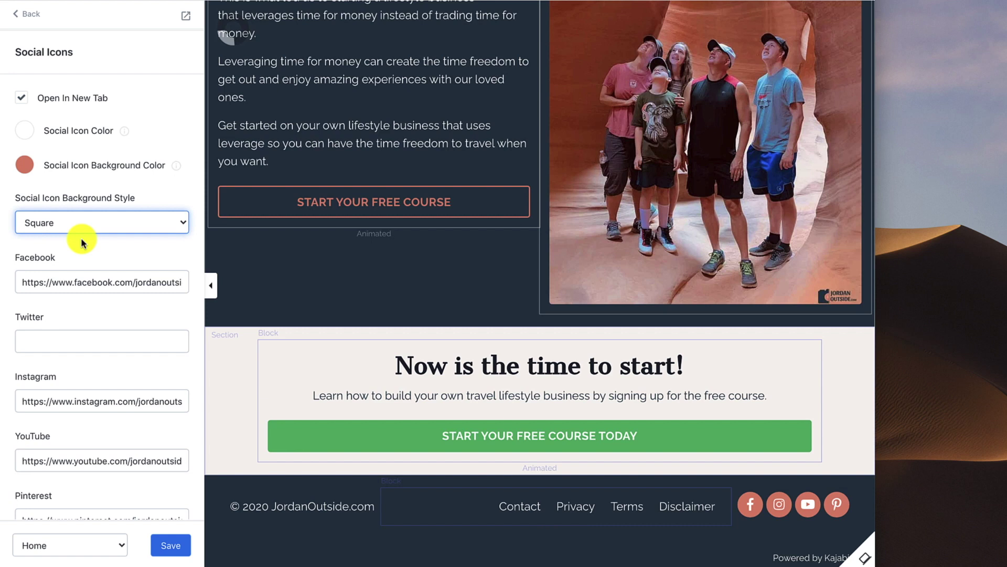
left_click(80, 225)
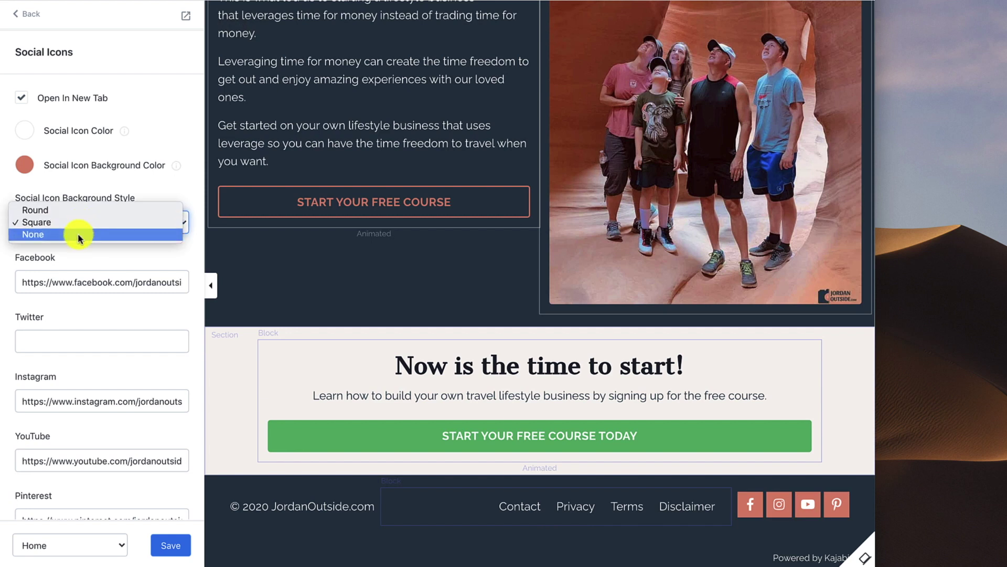
left_click(77, 236)
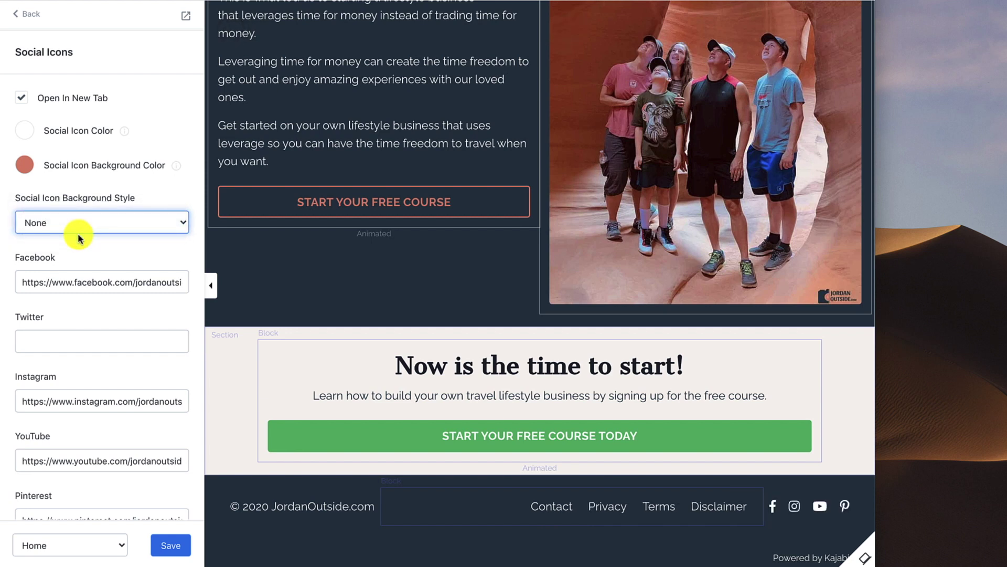
left_click(79, 223)
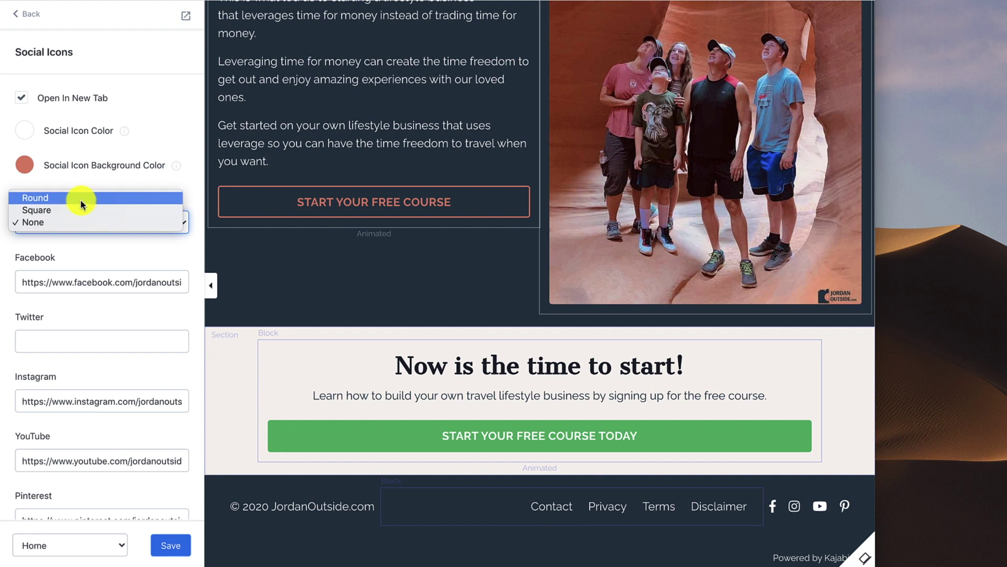
left_click(82, 199)
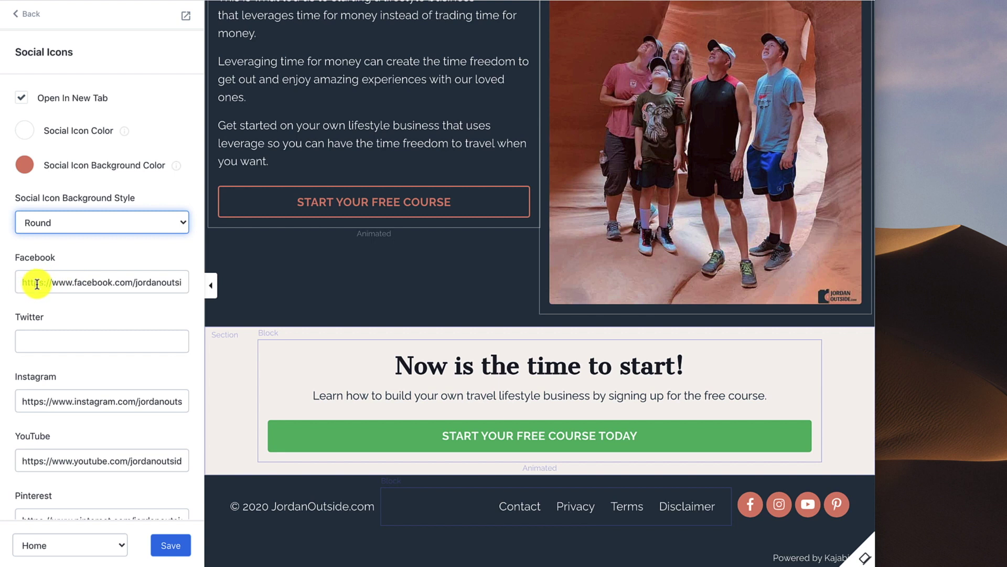
Check the Facebook, Instagram and YouTube profile URLs
left_click(98, 286)
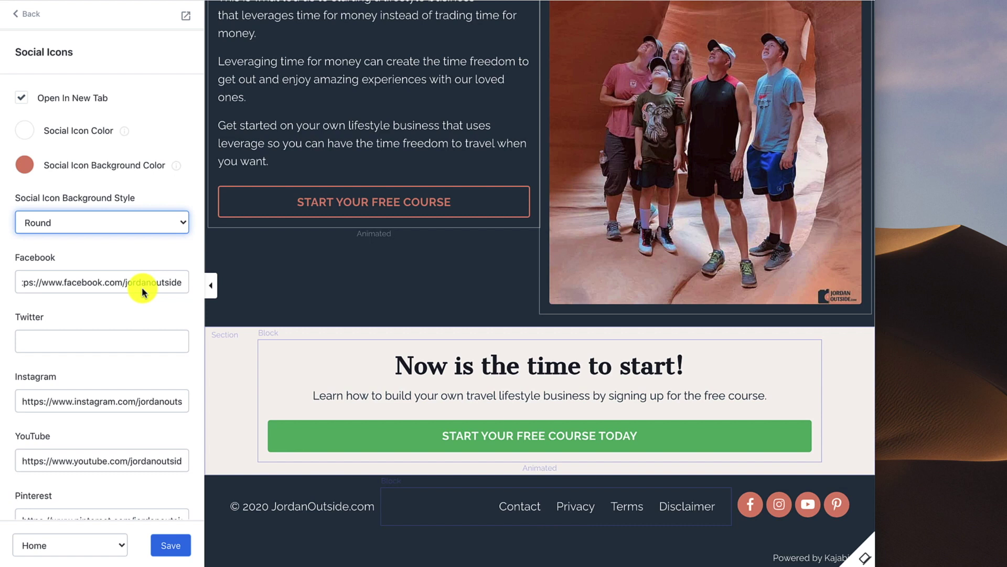
left_click(136, 403)
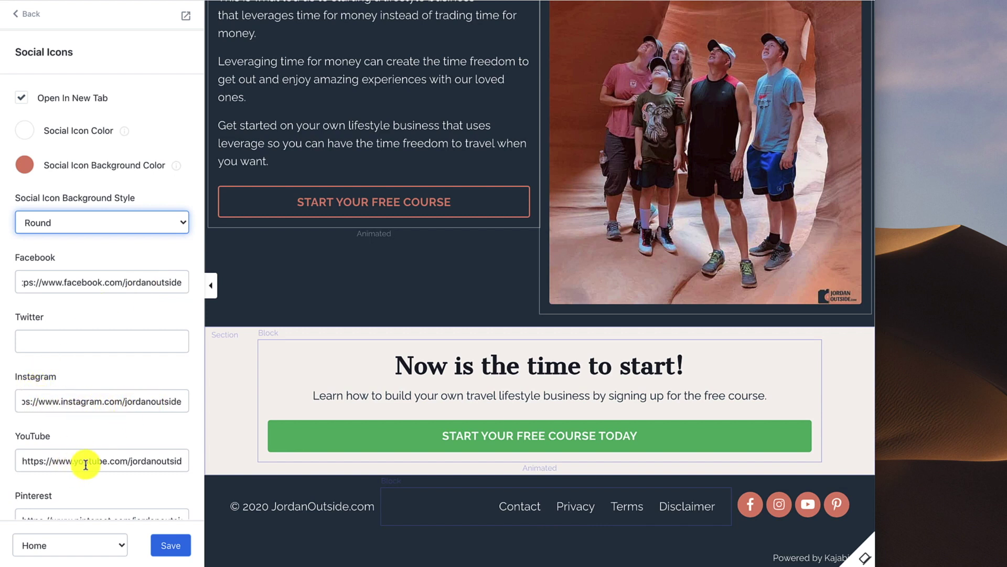
left_click(116, 463)
Review all social link fields and save the round Facebook, Instagram, YouTube and Pinterest icons
scroll(116, 463, "down", 5)
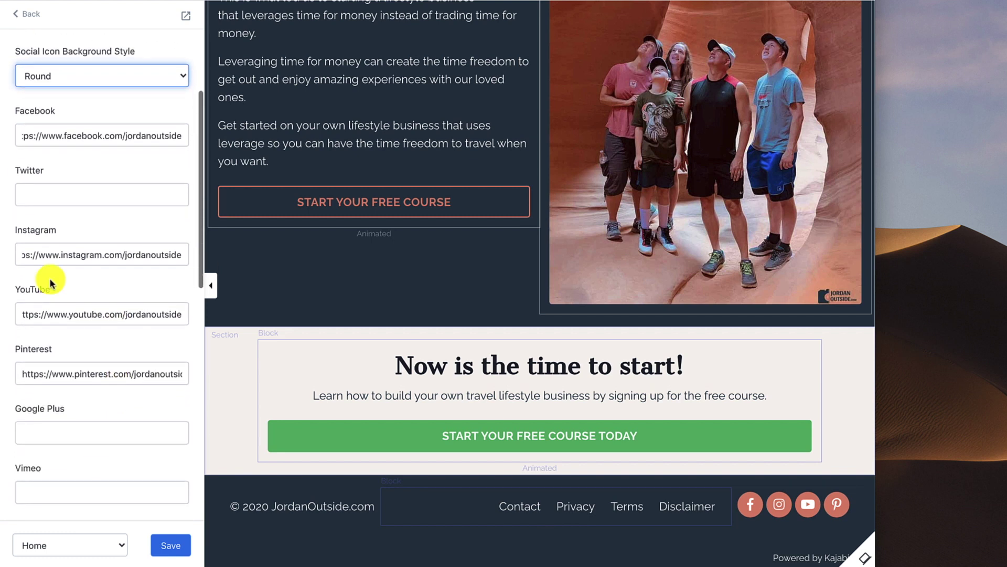
scroll(71, 438, "down", 8)
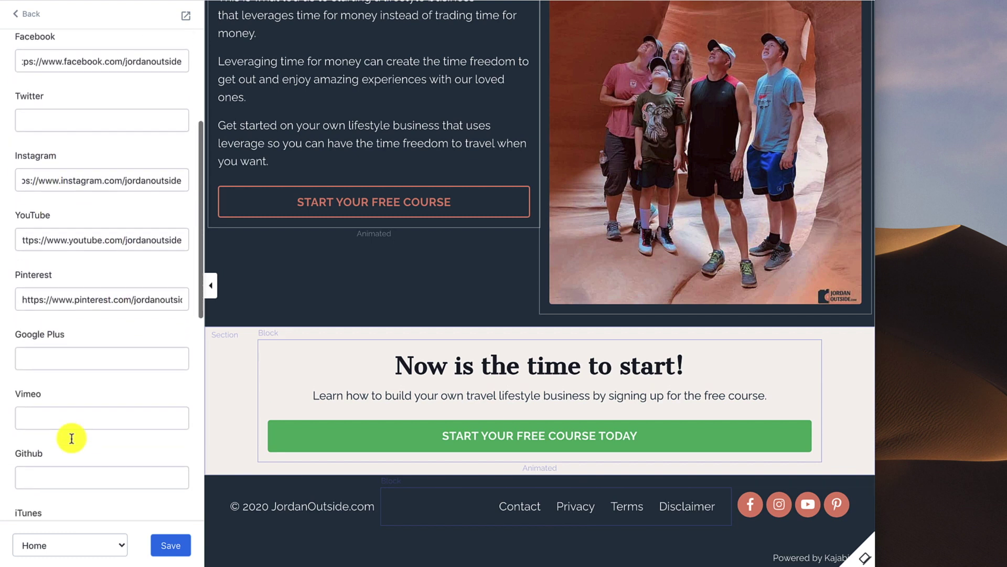
scroll(71, 438, "down", 7)
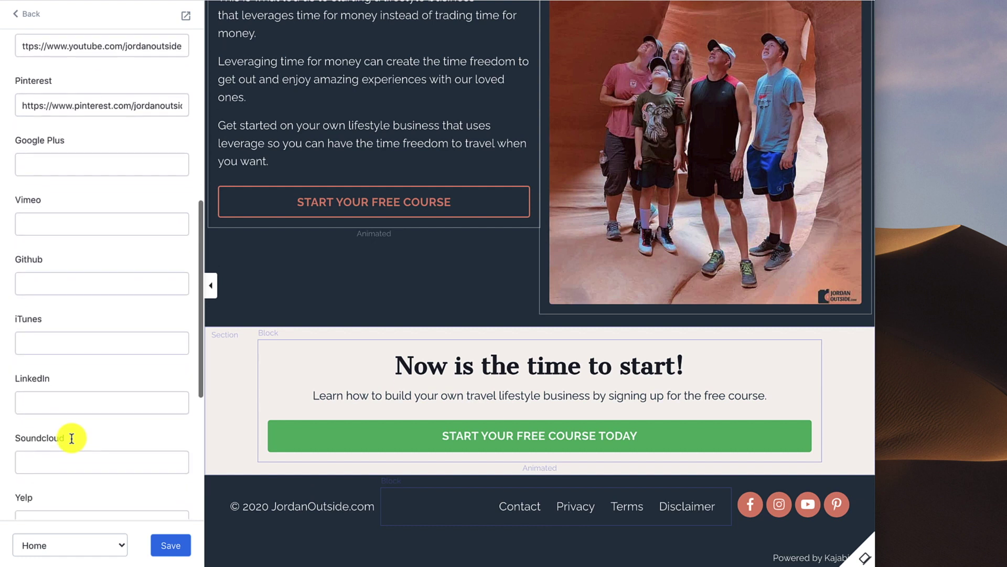
scroll(71, 438, "down", 5)
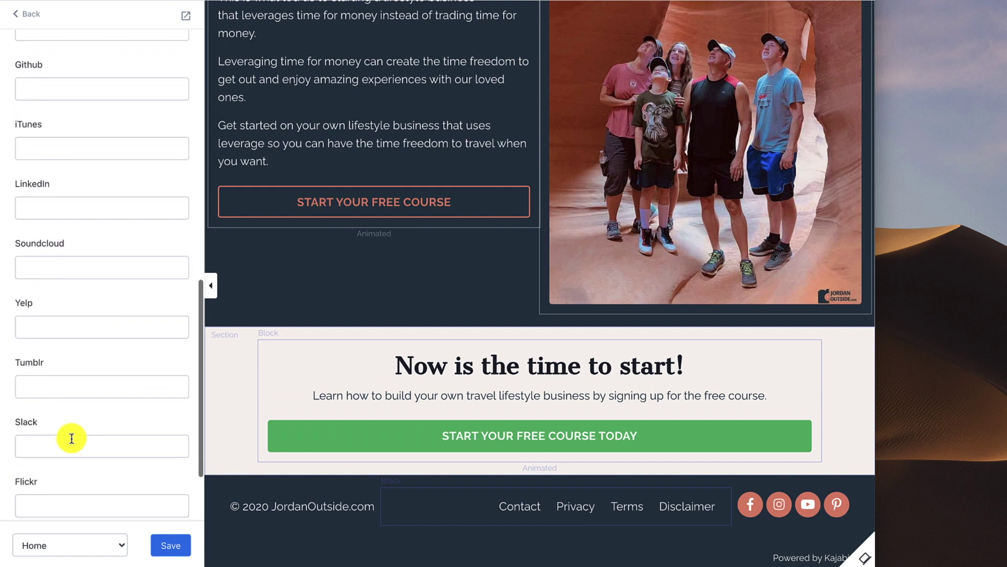
scroll(73, 442, "up", 20)
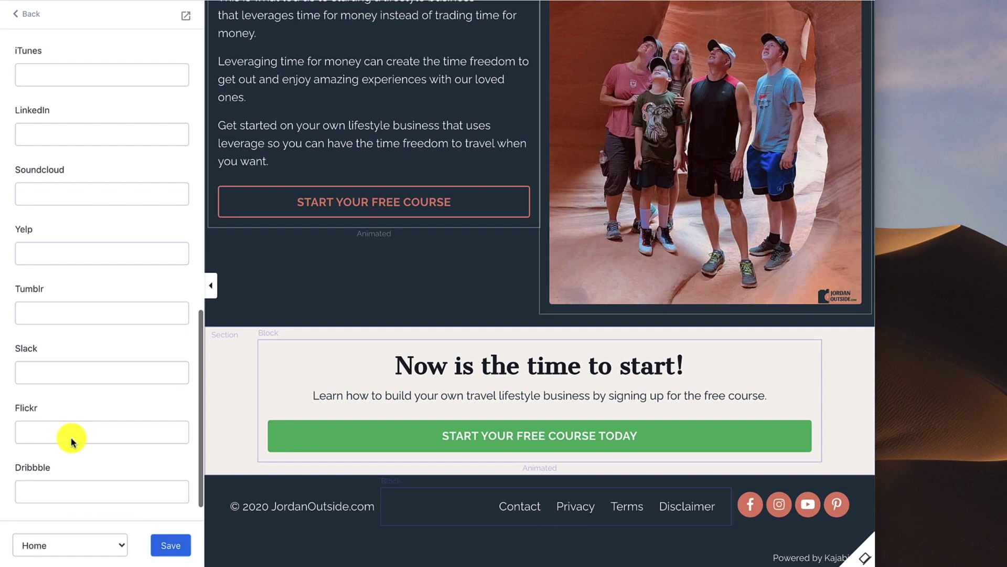
scroll(71, 441, "up", 2)
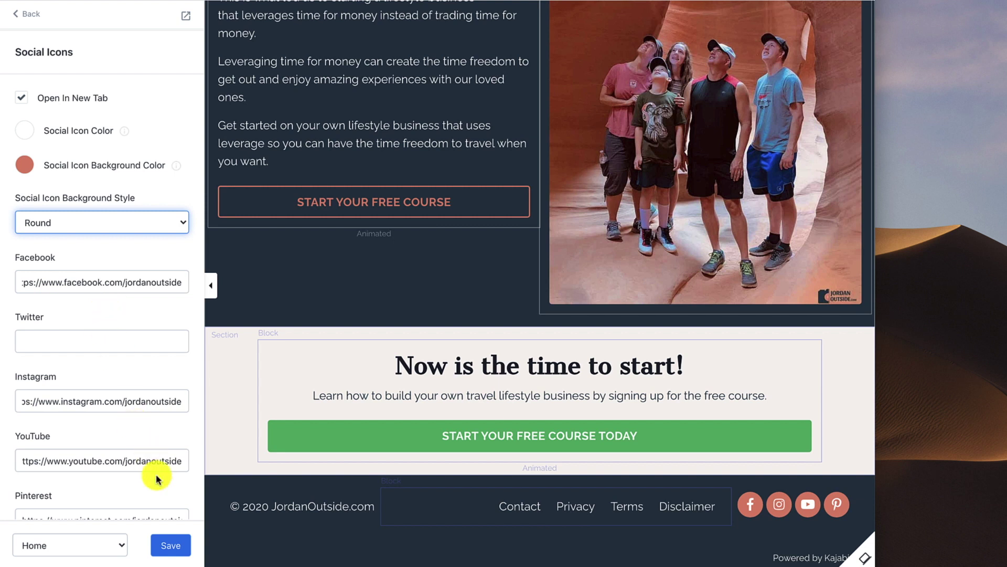
left_click(173, 551)
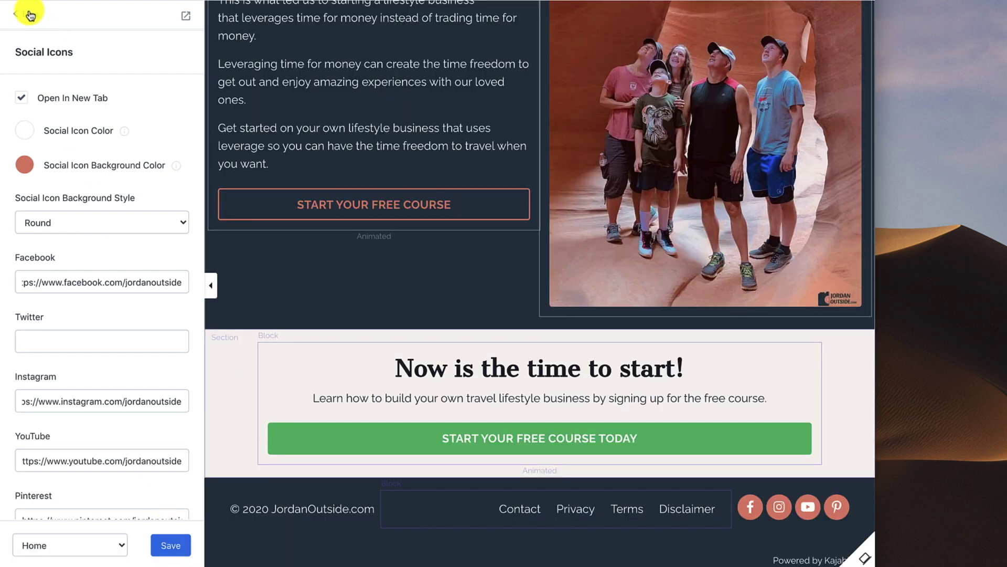
Go back to the Footer panel and browse the Add Content element grid without adding anything
left_click(30, 15)
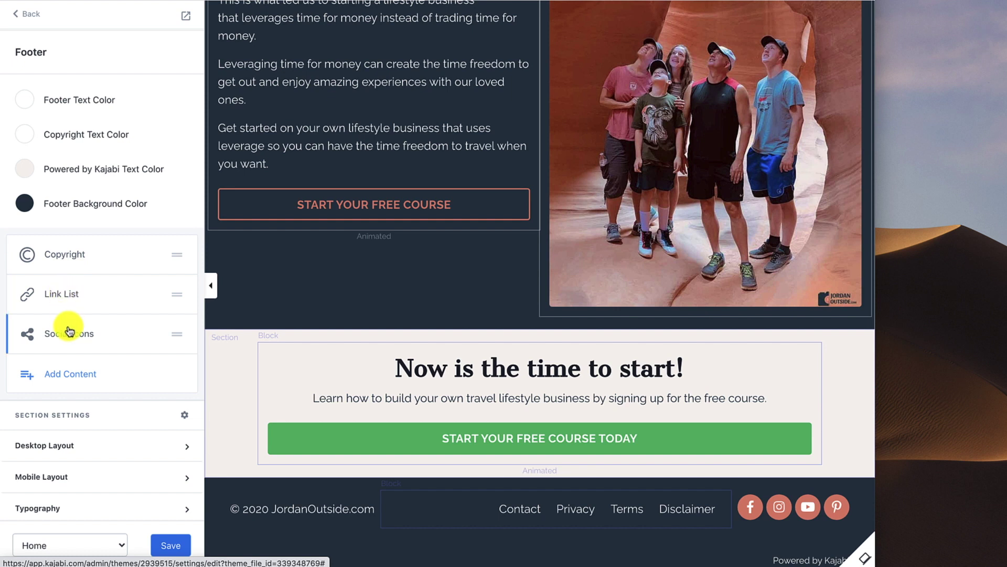
left_click(74, 373)
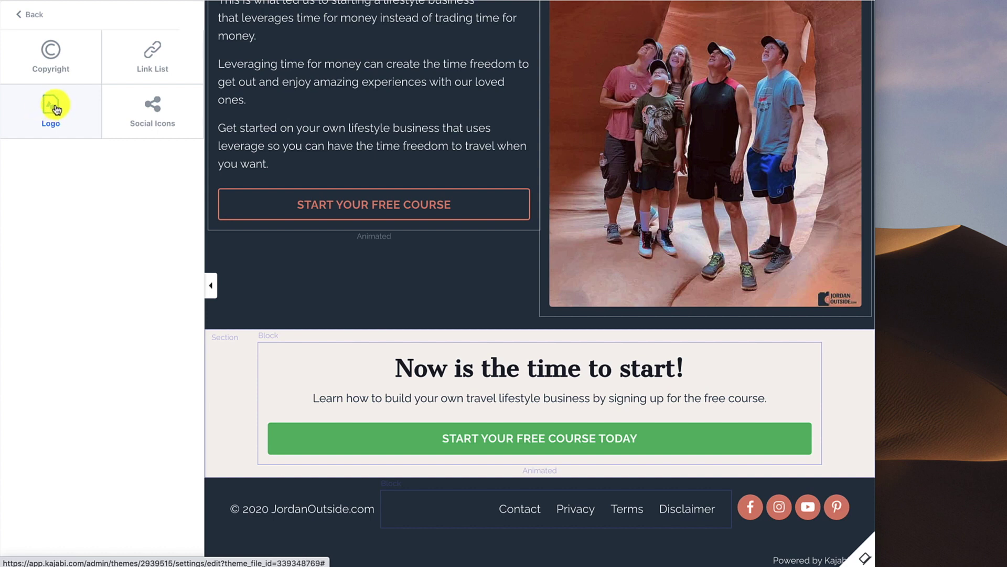
left_click(292, 505)
double_click(299, 506)
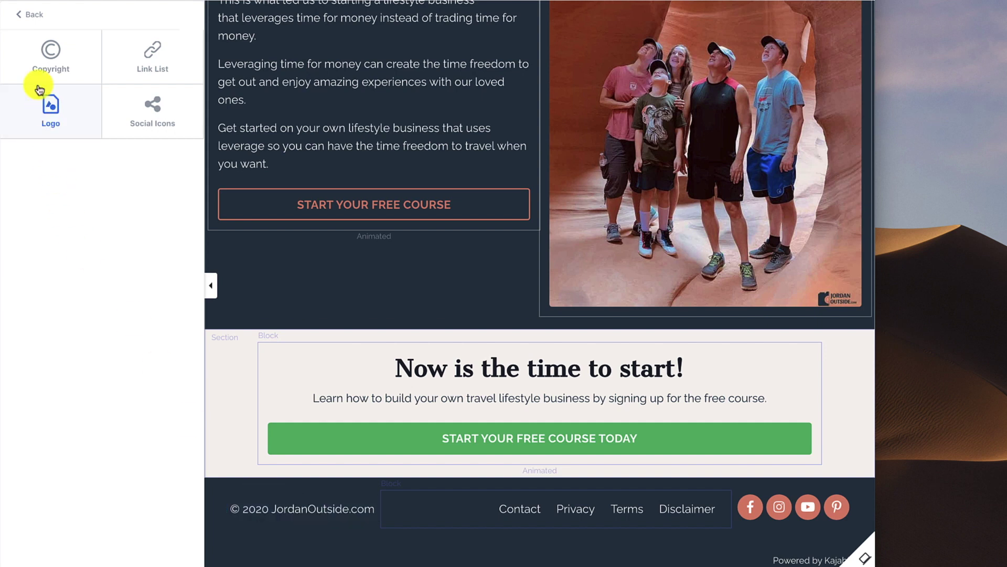
left_click(33, 15)
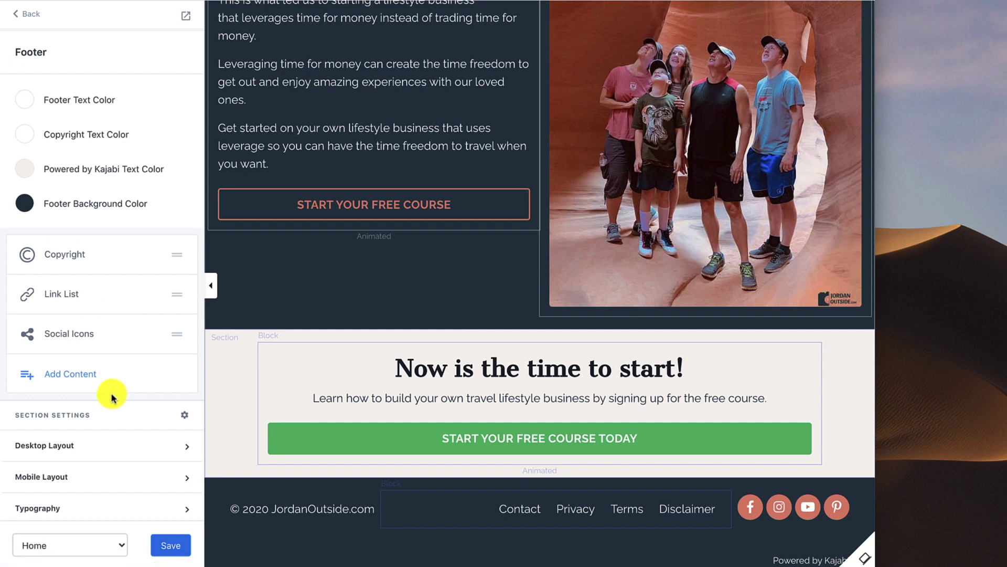
Expand the footer's Desktop Layout, Mobile Layout and Typography settings (18px desktop, 16px mobile)
scroll(112, 398, "down", 1)
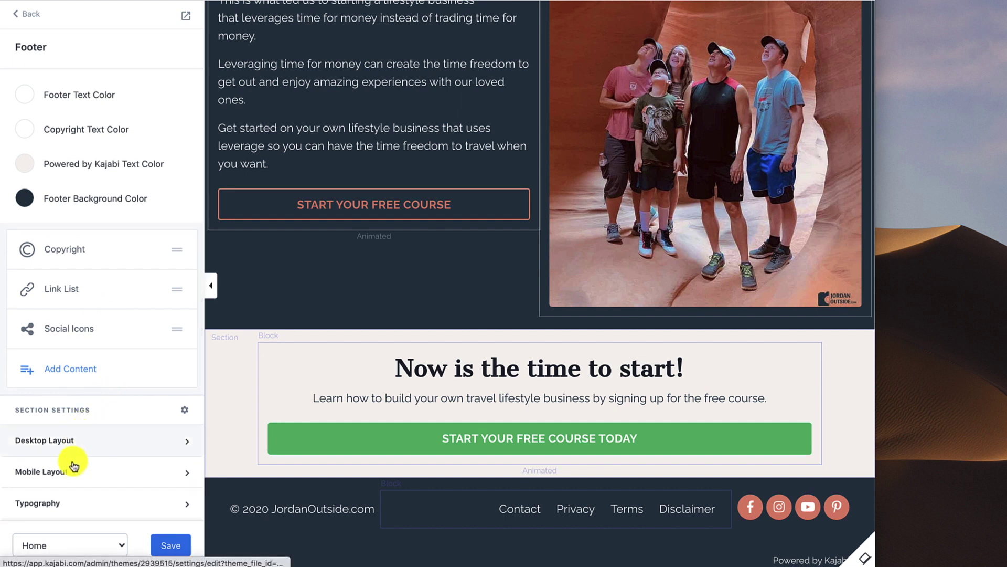
left_click(147, 441)
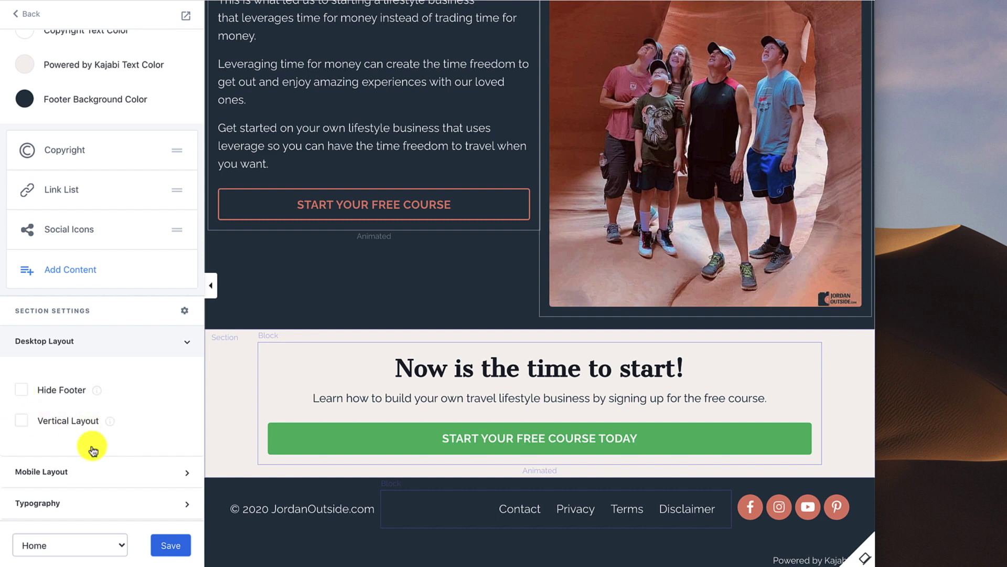
left_click(61, 471)
scroll(61, 471, "down", 2)
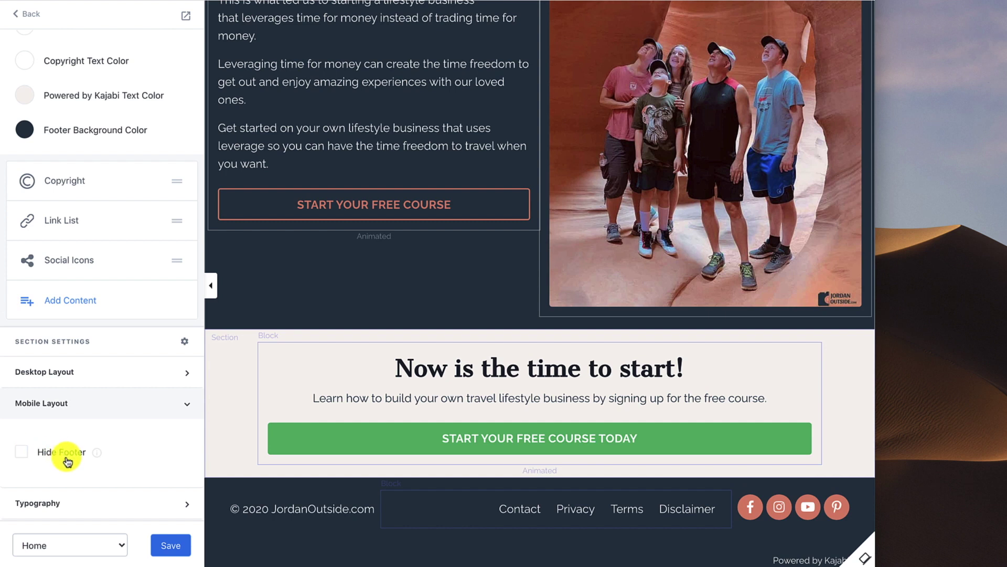
left_click(44, 504)
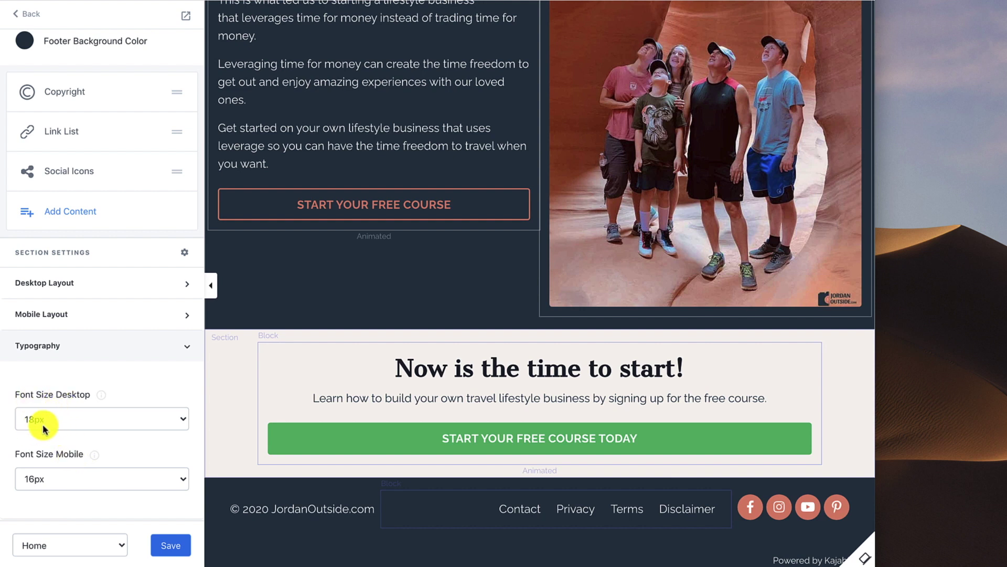
Try a 24px desktop footer font size, revert to 18px, and save the footer settings
left_click(74, 420)
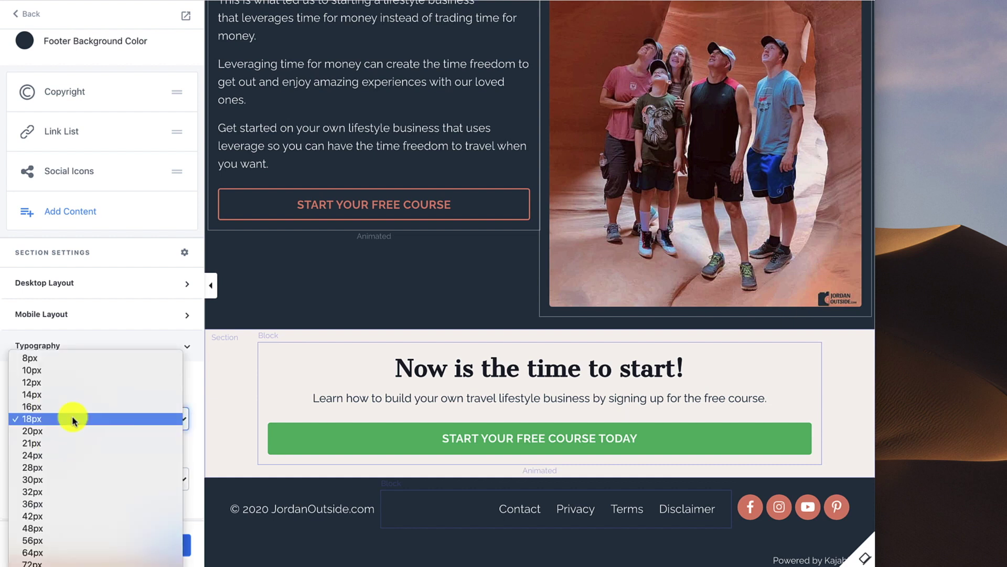
left_click(55, 455)
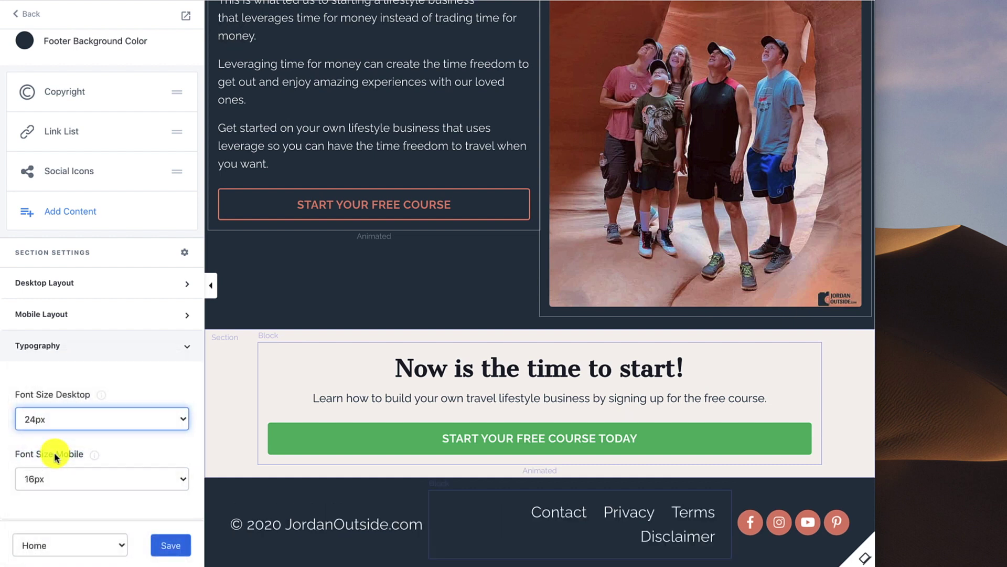
left_click(69, 419)
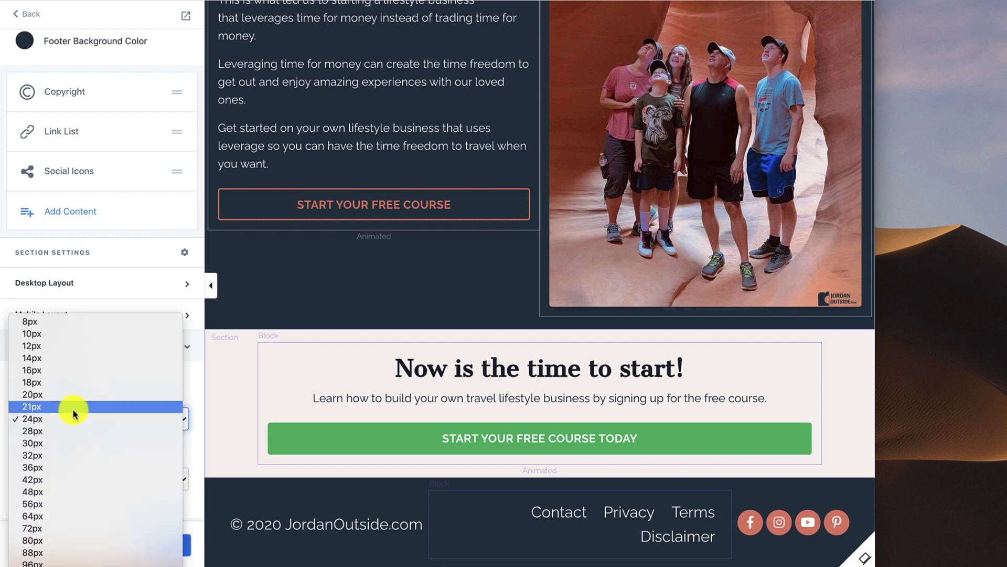
key("Escape")
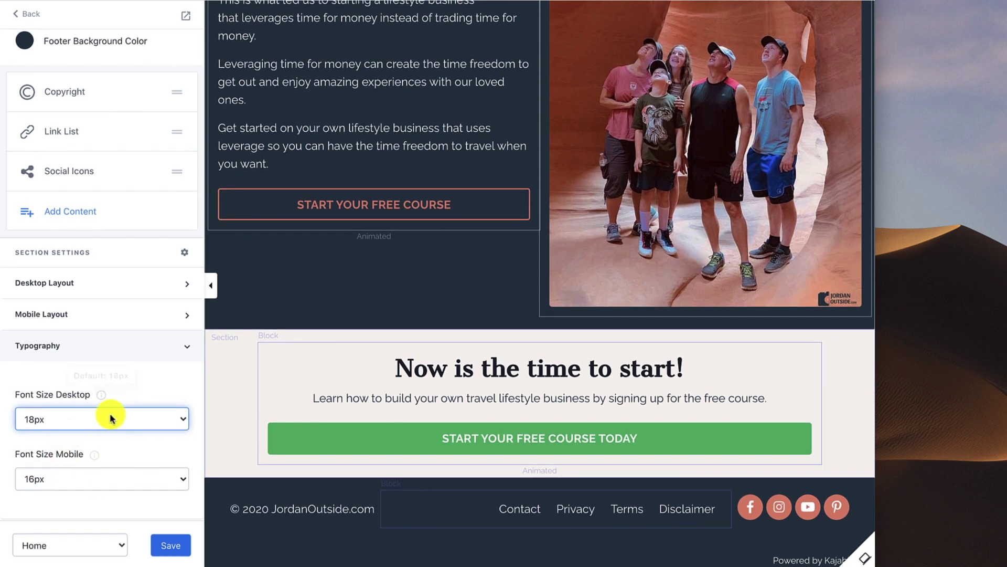
left_click(166, 544)
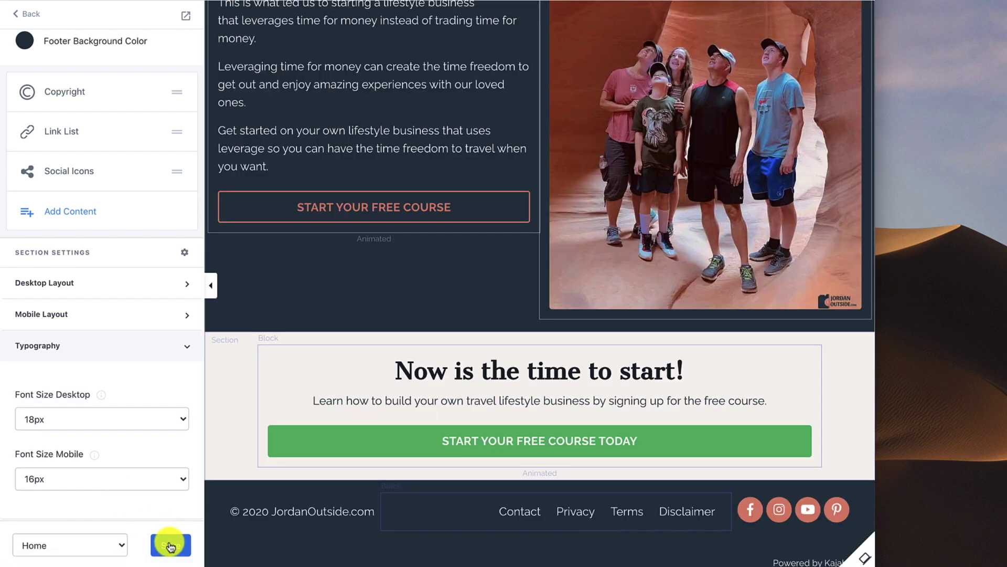
Exit the theme editor and go to Website > Design to view the Encore Site theme
left_click(27, 15)
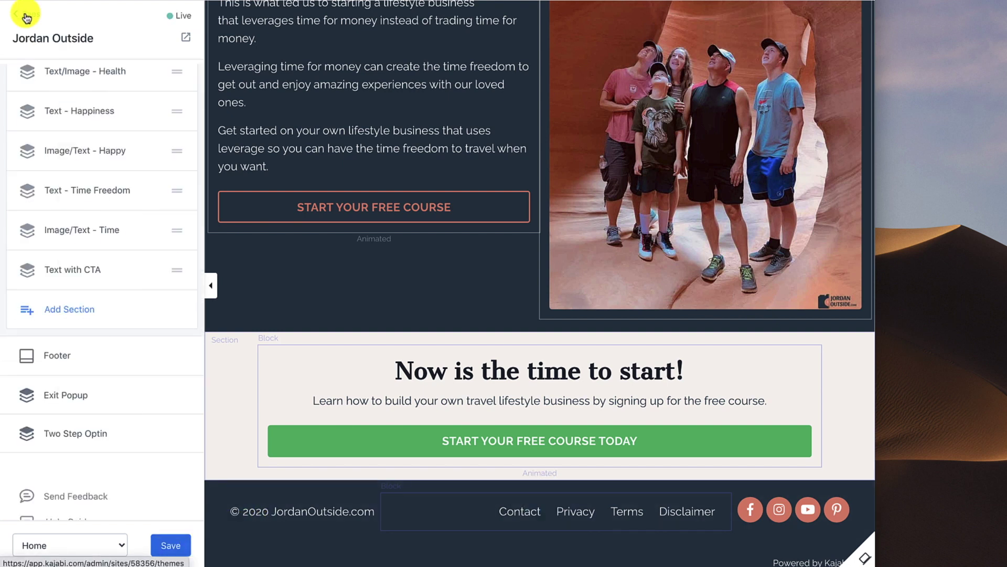
left_click(27, 15)
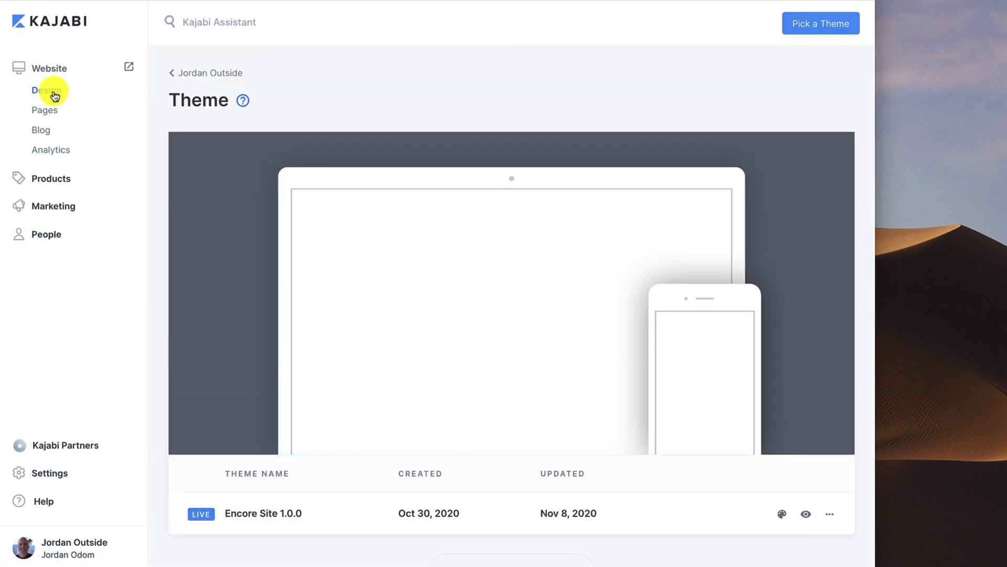
left_click(54, 95)
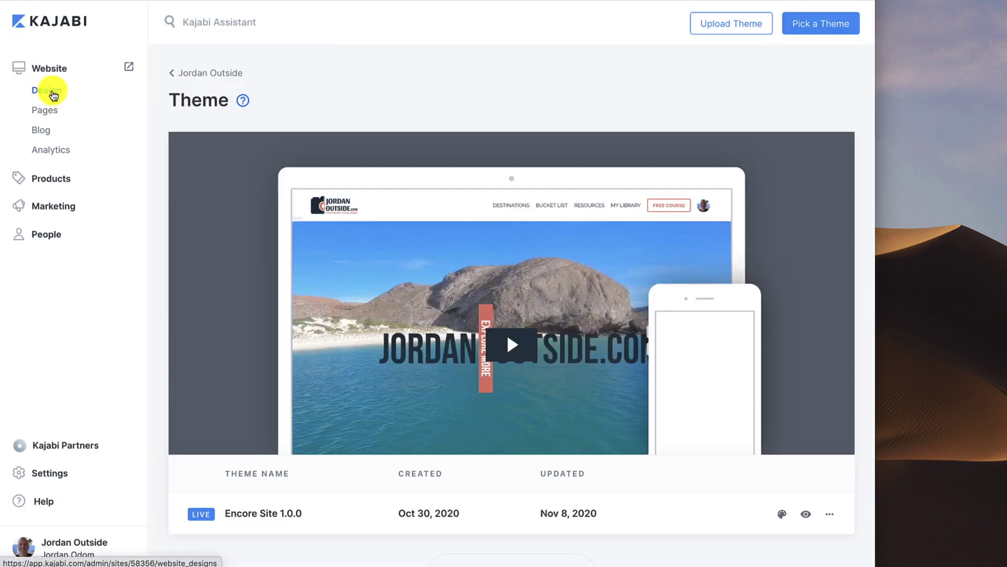